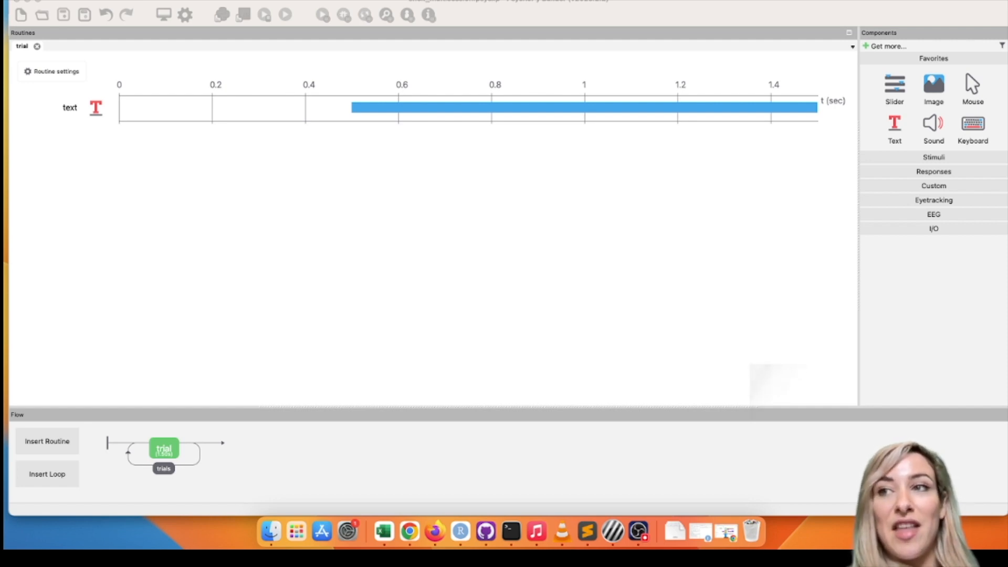
Step: Insert a new routine named track_session, based on the Online multi_session template, at the start of the flow before the trials loop
click(59, 443)
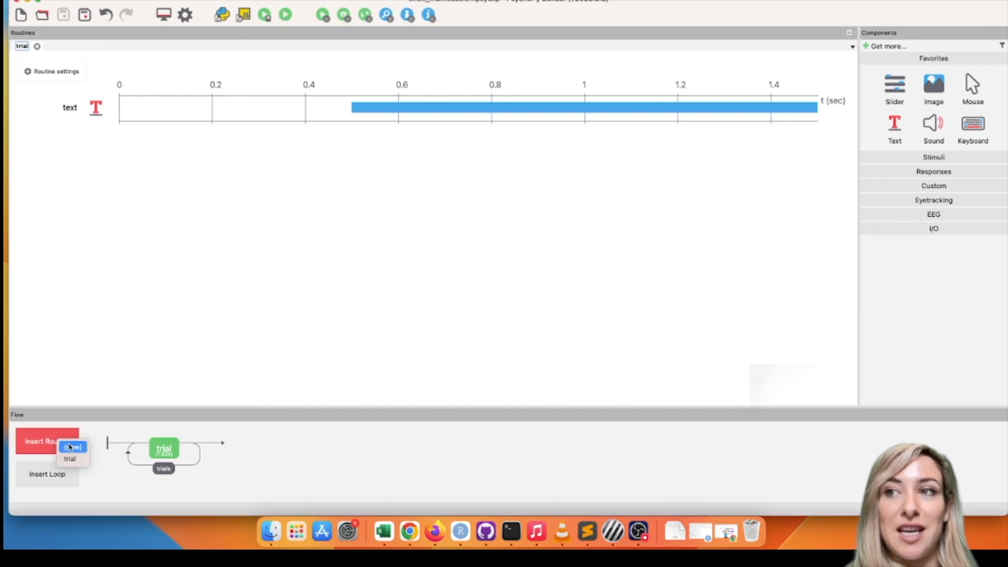
click(72, 447)
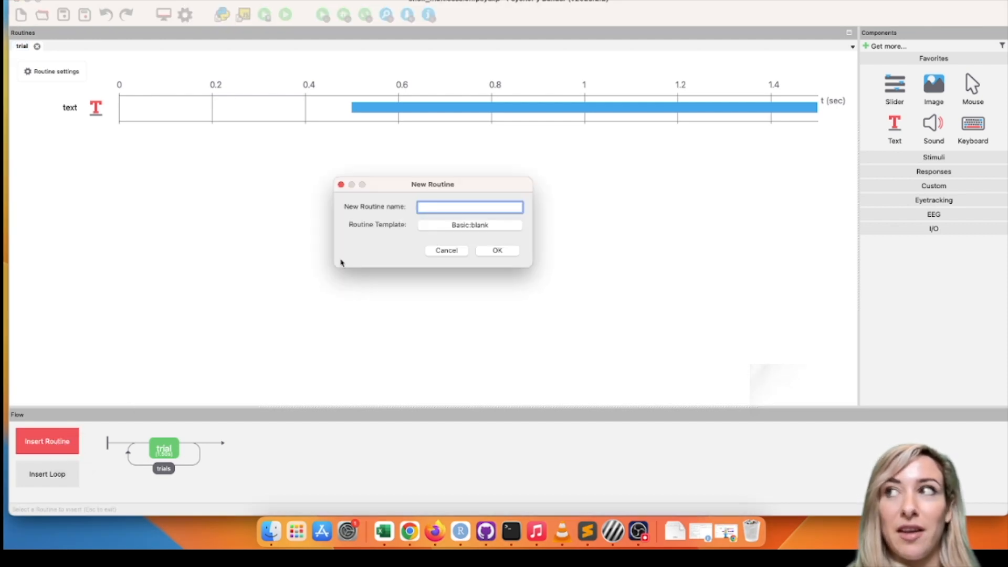
click(453, 226)
mouse_move(444, 271)
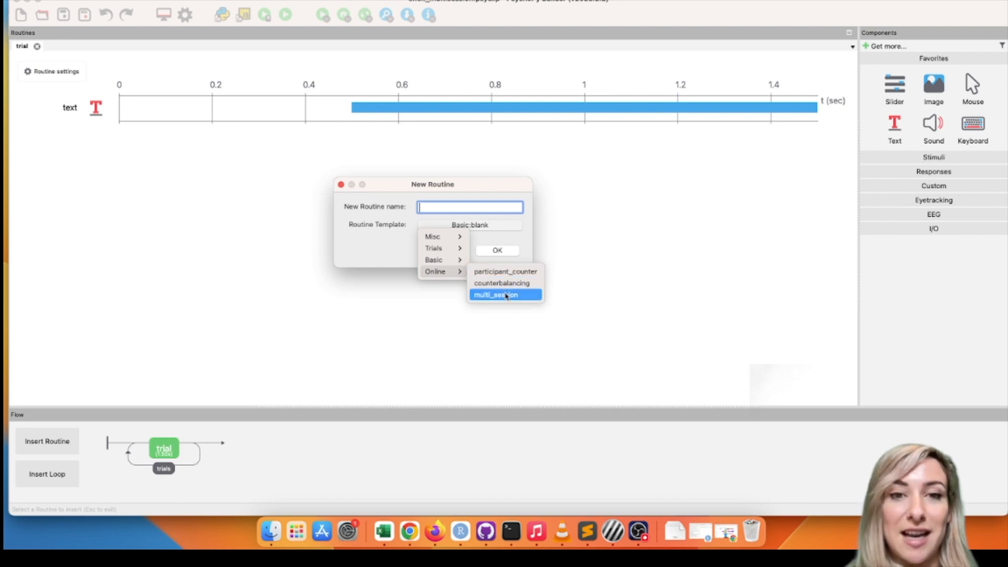
click(524, 297)
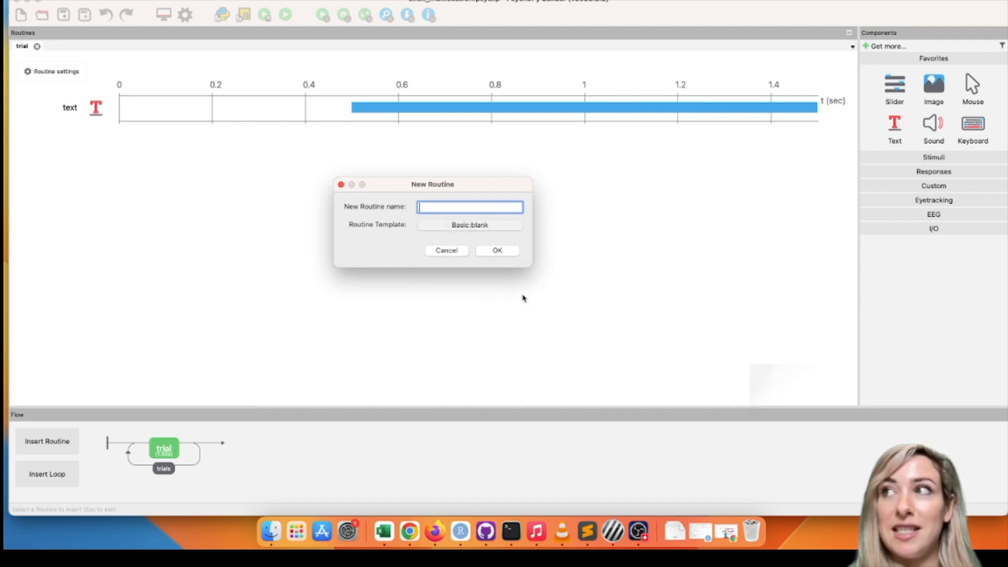
text(t)
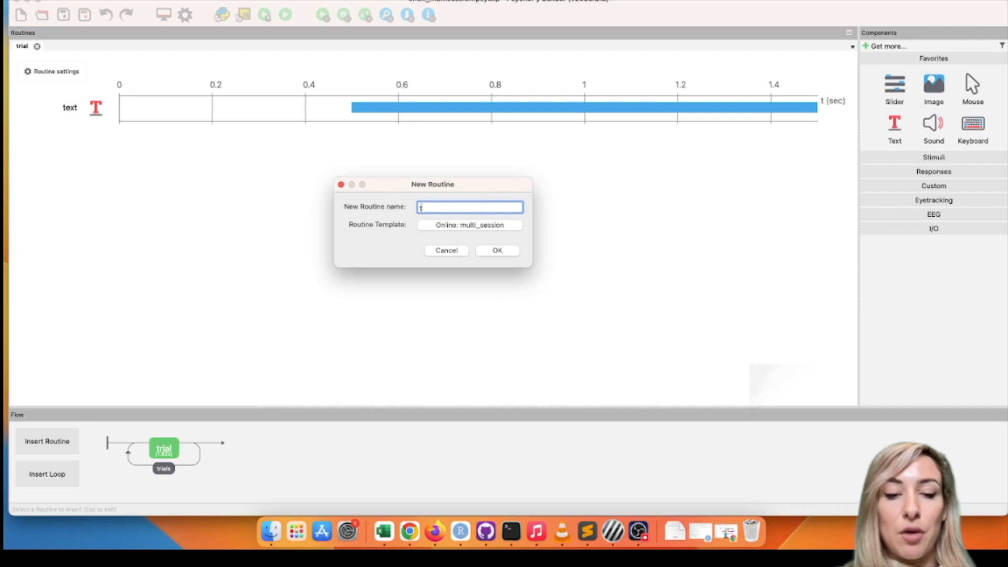
text(rack_session)
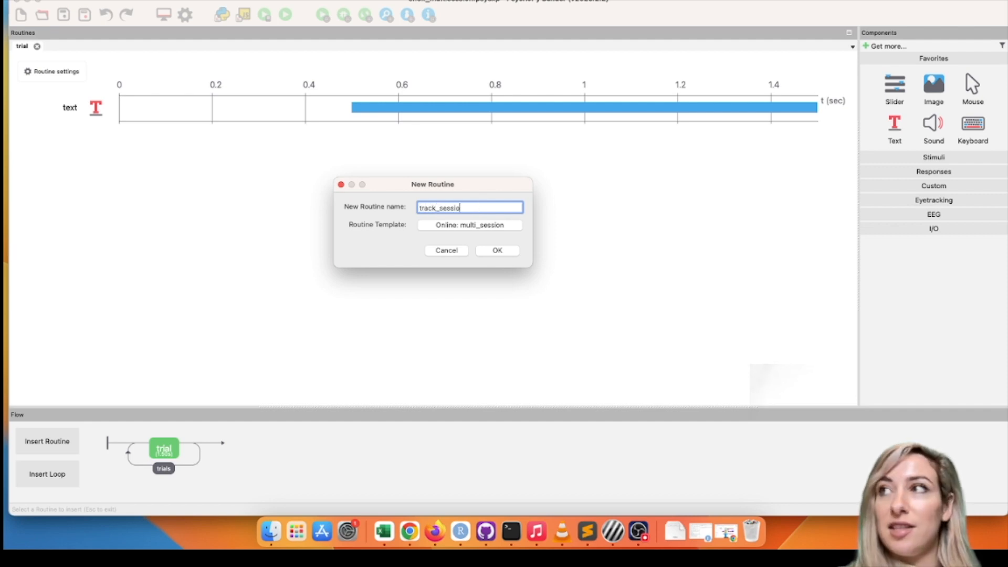
click(510, 250)
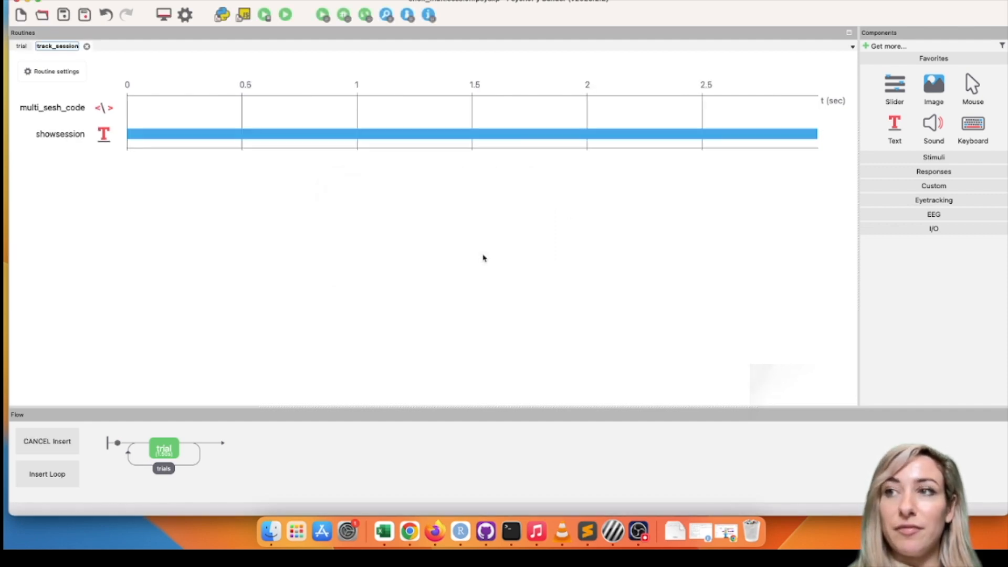
click(118, 443)
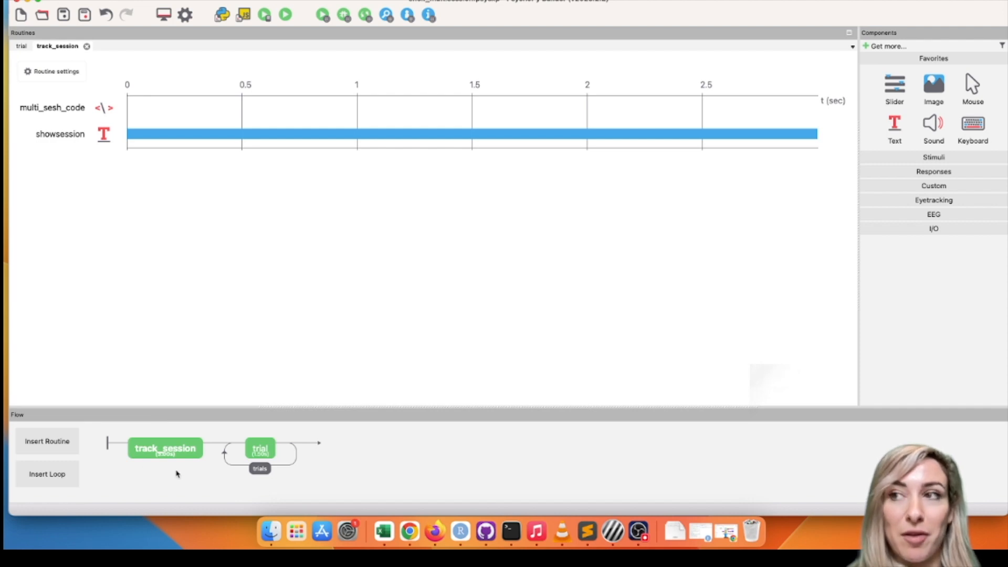
Step: Review the showsession text component in the track_session routine, including how its text uses the session_number variable
click(184, 448)
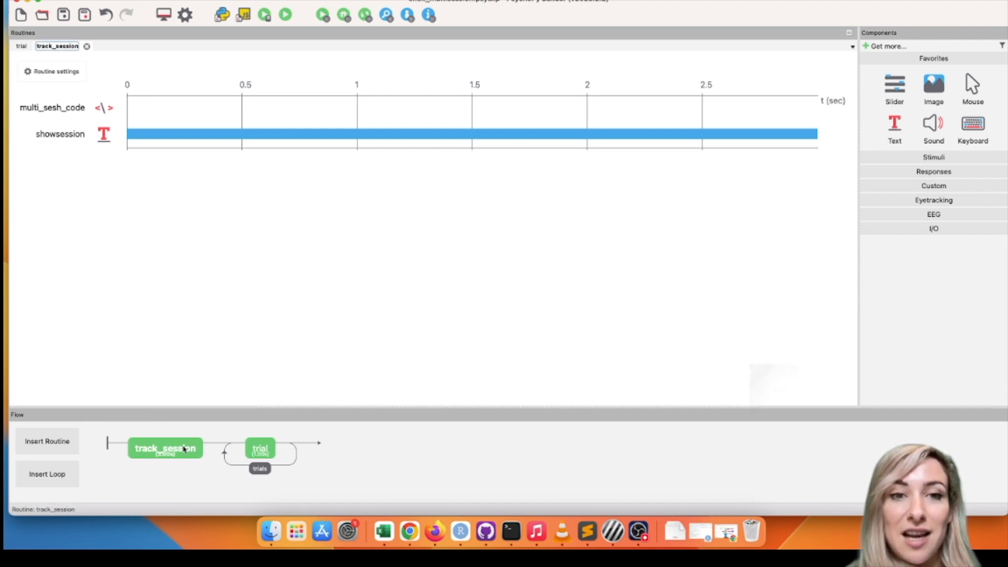
click(104, 136)
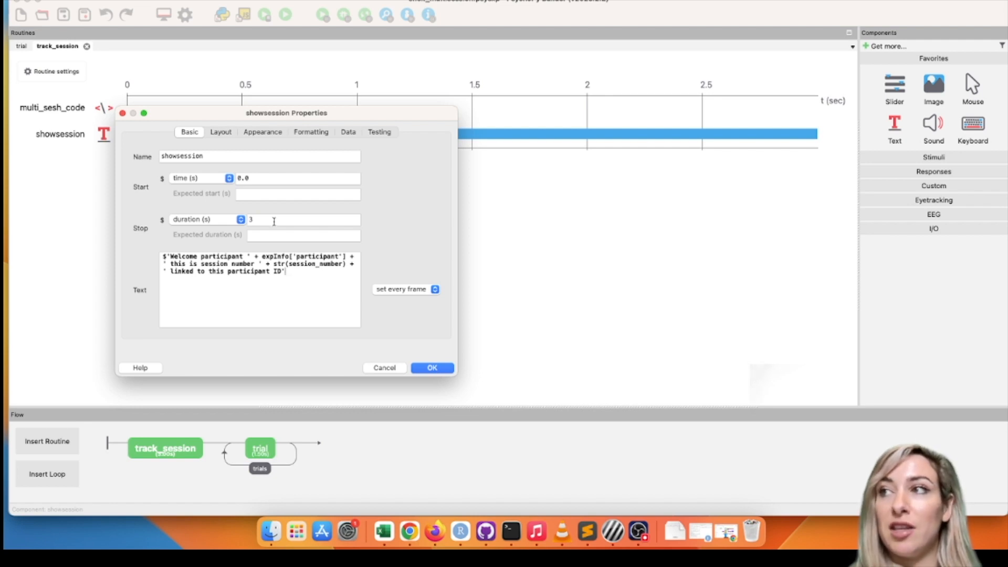
click(450, 369)
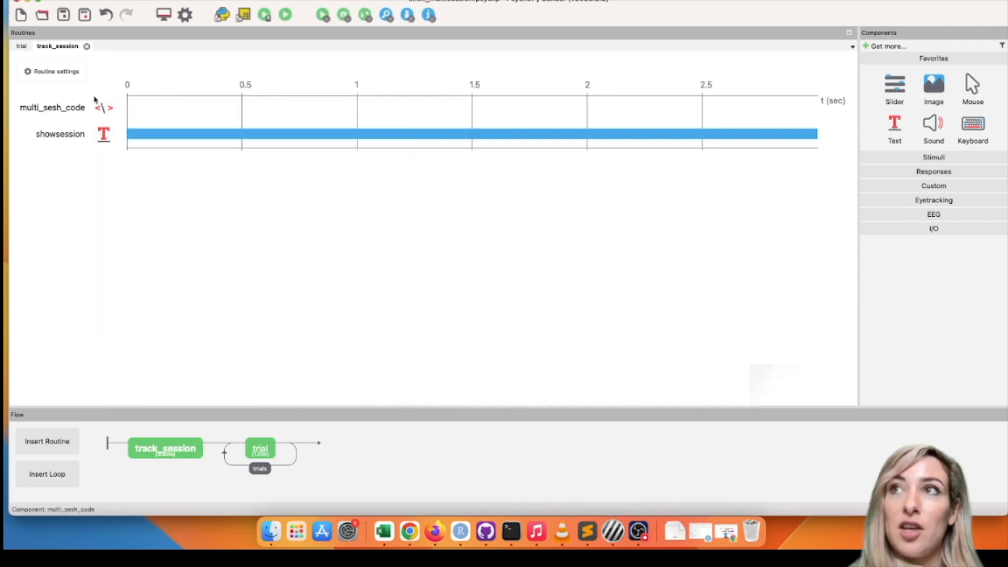
click(101, 135)
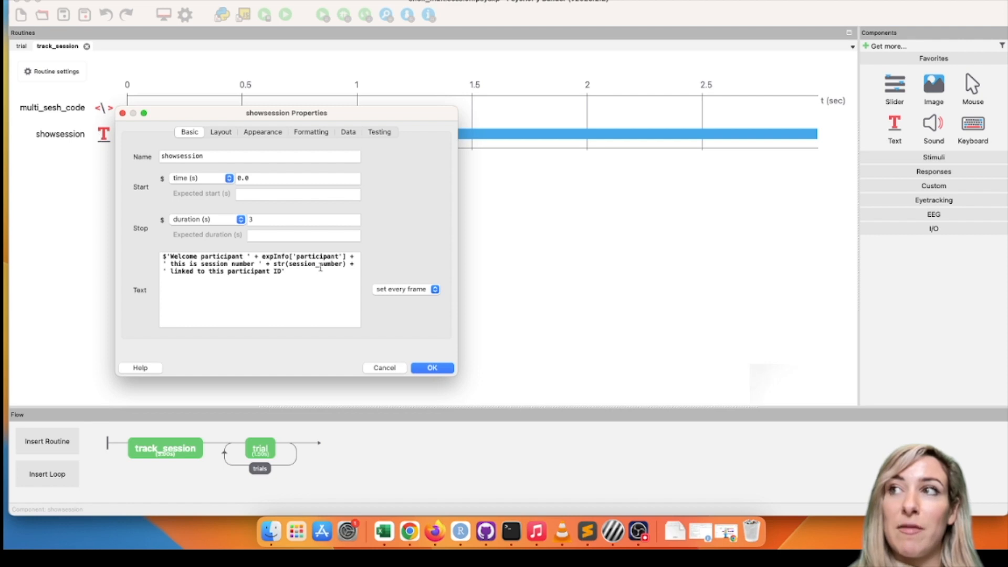
drag(288, 264, 342, 264)
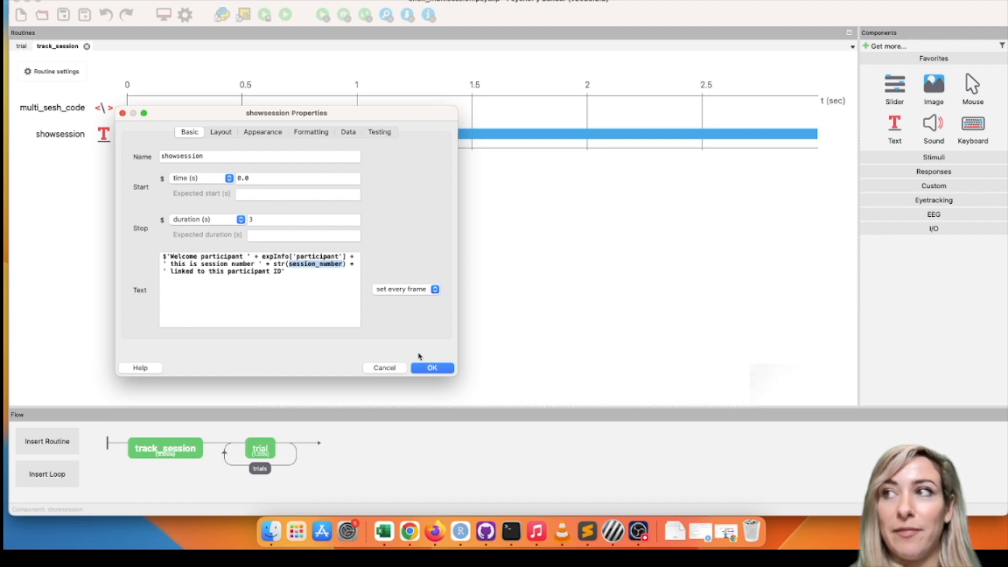
click(431, 368)
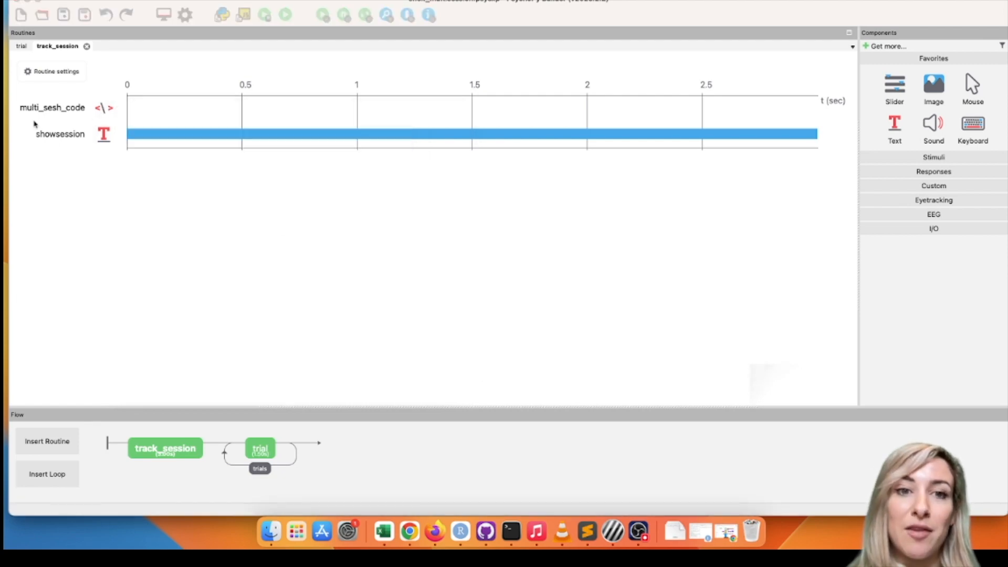
Step: Examine the Begin Experiment JavaScript of multi_sesh_code, focusing on the documentation link, the existing-participants check and the session_tracker key
click(52, 107)
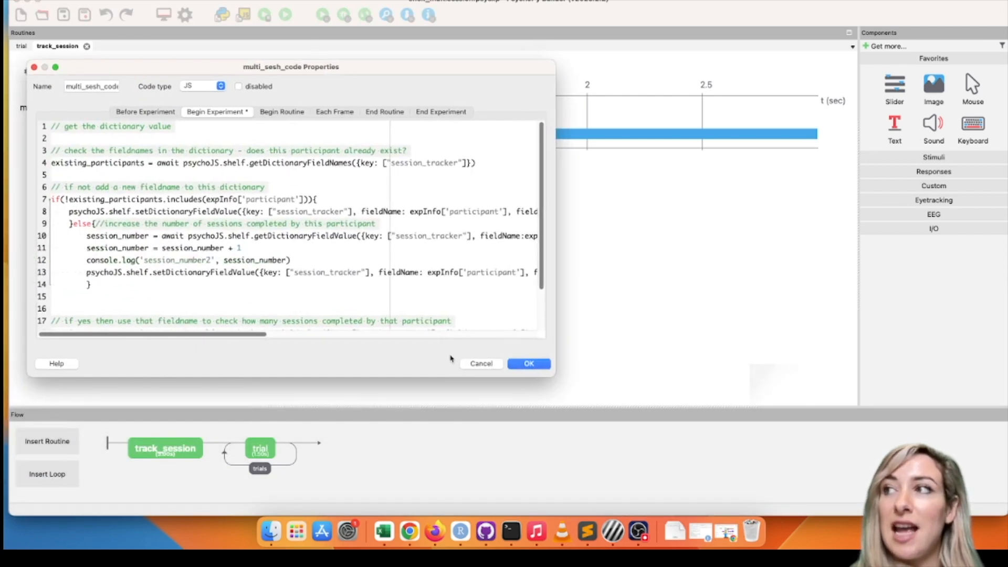
drag(551, 373, 635, 459)
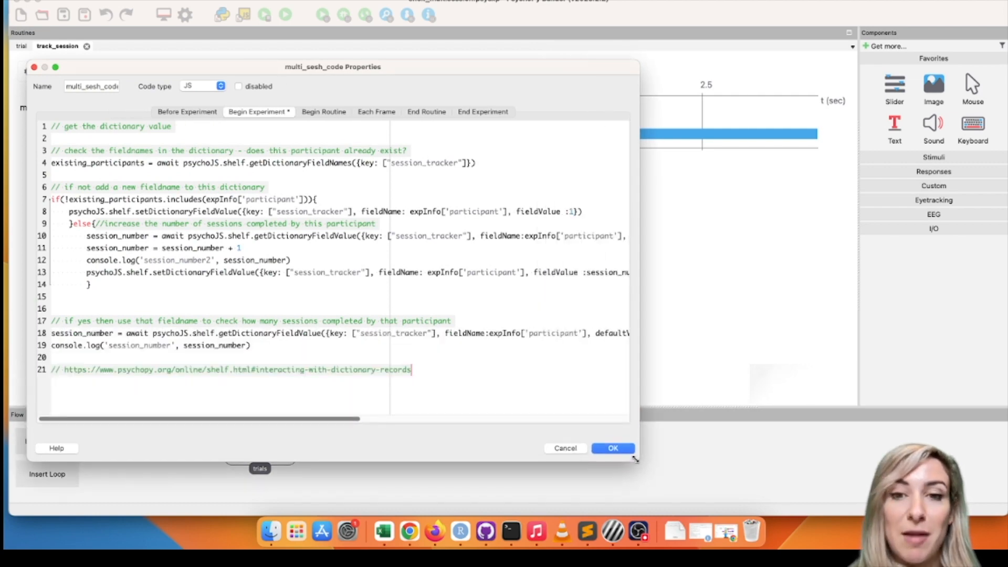
click(5, 449)
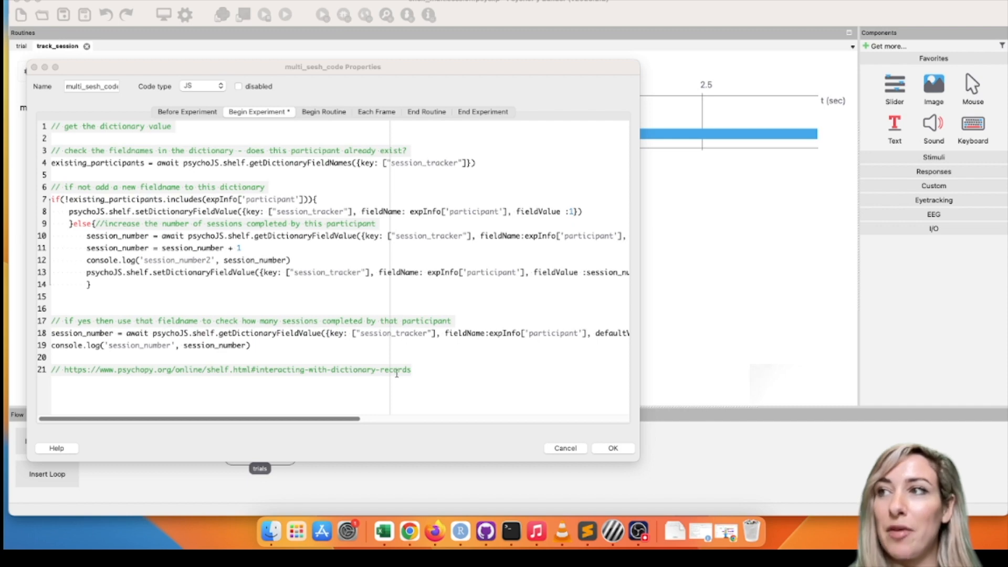
drag(416, 369, 64, 374)
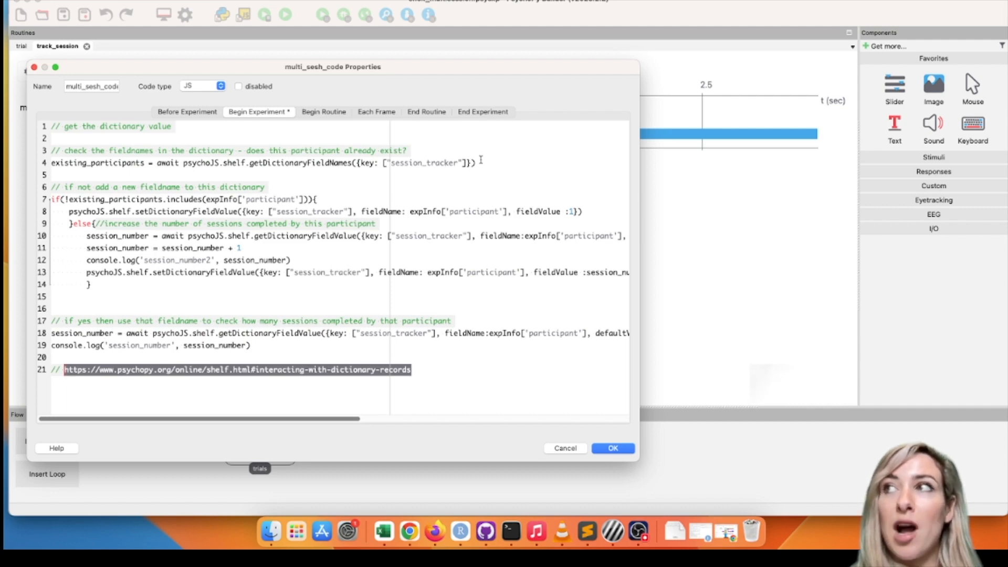
drag(481, 162, 48, 153)
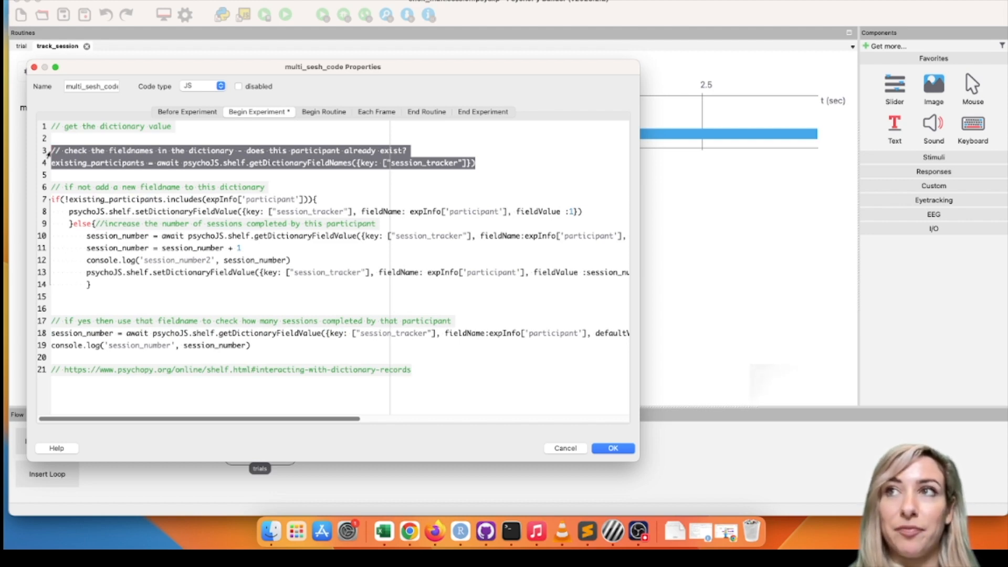
click(139, 166)
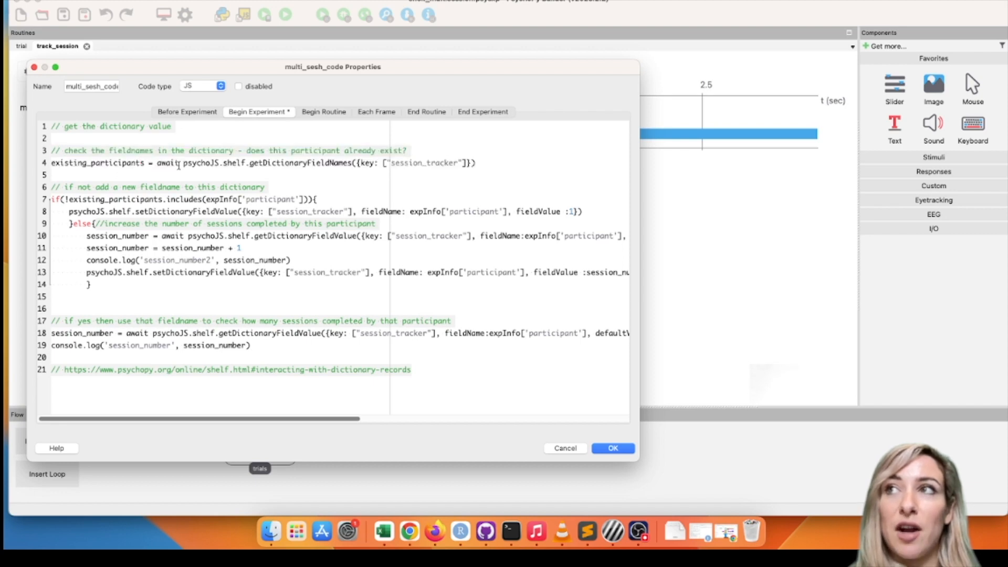
drag(157, 163, 248, 163)
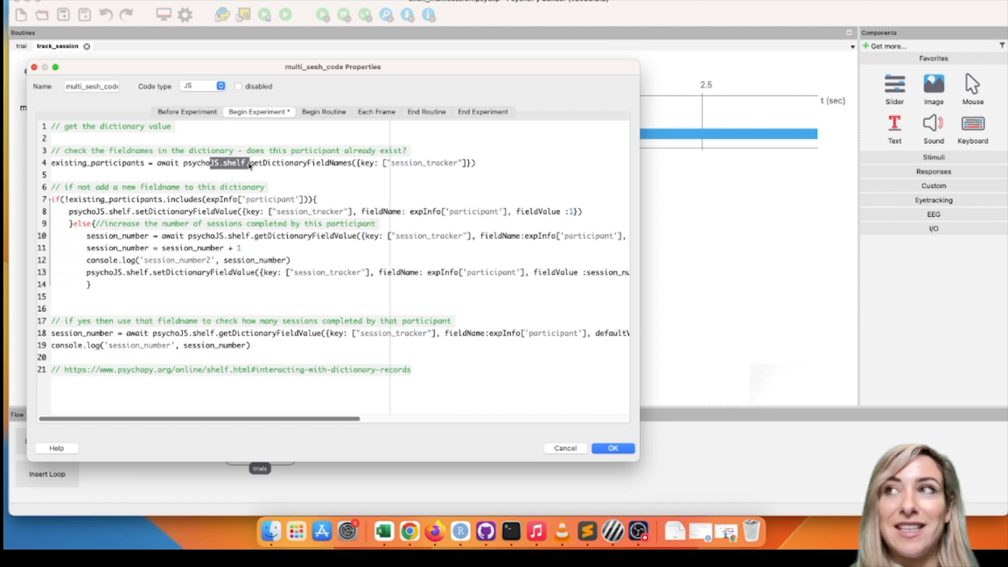
drag(457, 163, 389, 164)
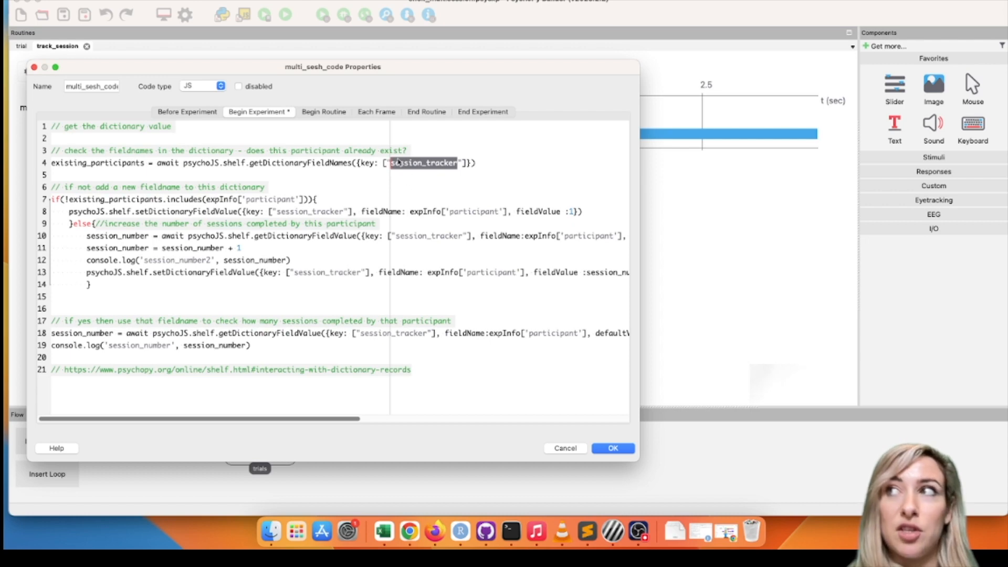
Step: Switch to the Pavlovia dashboard in Chrome and look over the Shelf page, including its option for adding a record
click(405, 527)
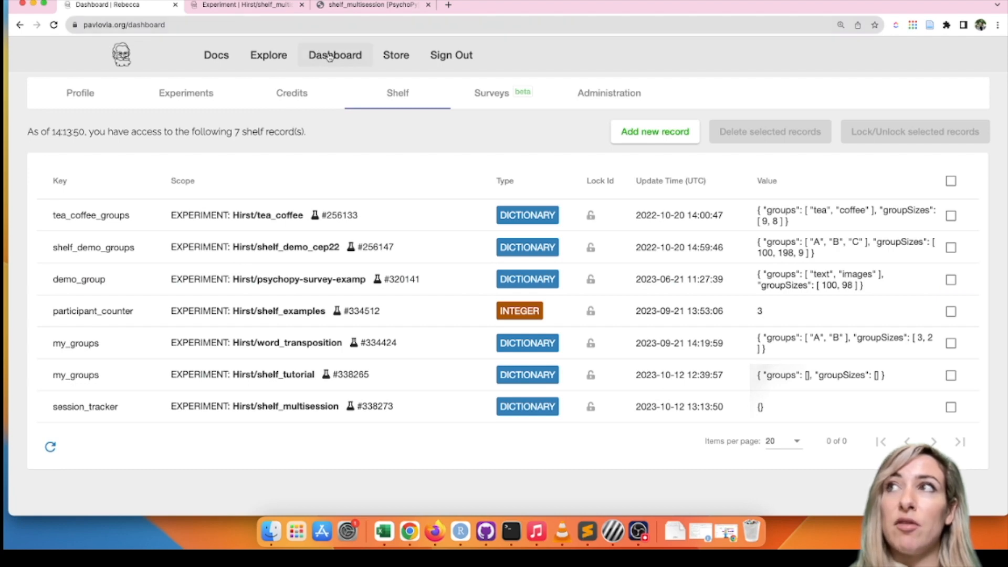
scroll(329, 57, up, 5)
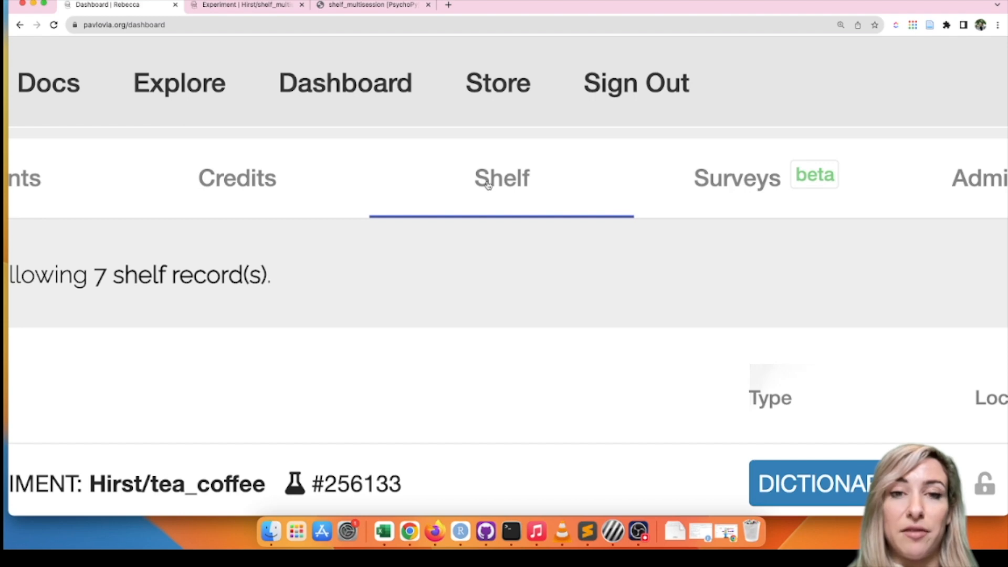
scroll(550, 279, right, 10)
scroll(549, 280, left, 1)
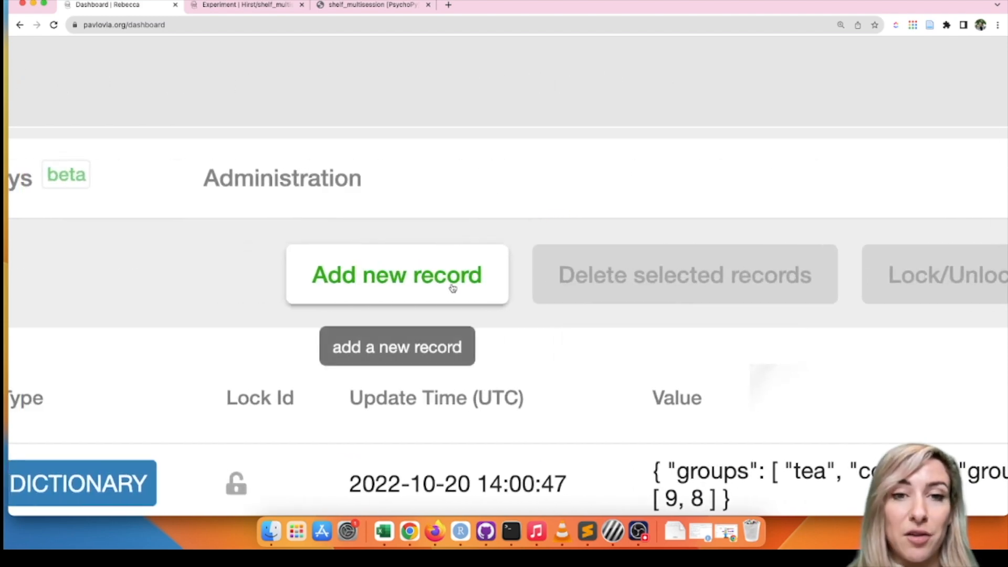
scroll(453, 288, down, 5)
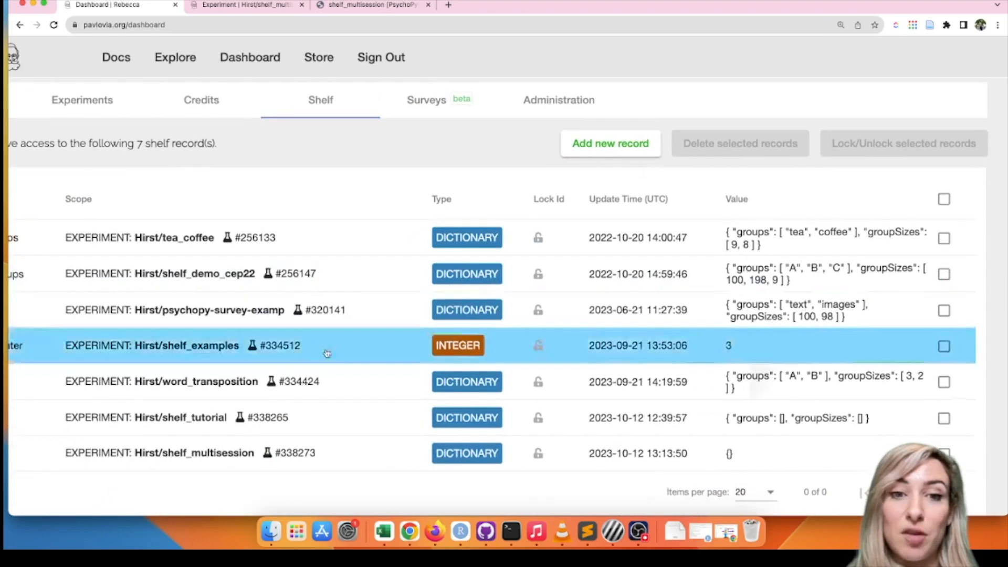
Step: Inspect the session_tracker shelf record's key, experiment scope, type and value
scroll(236, 415, left, 2)
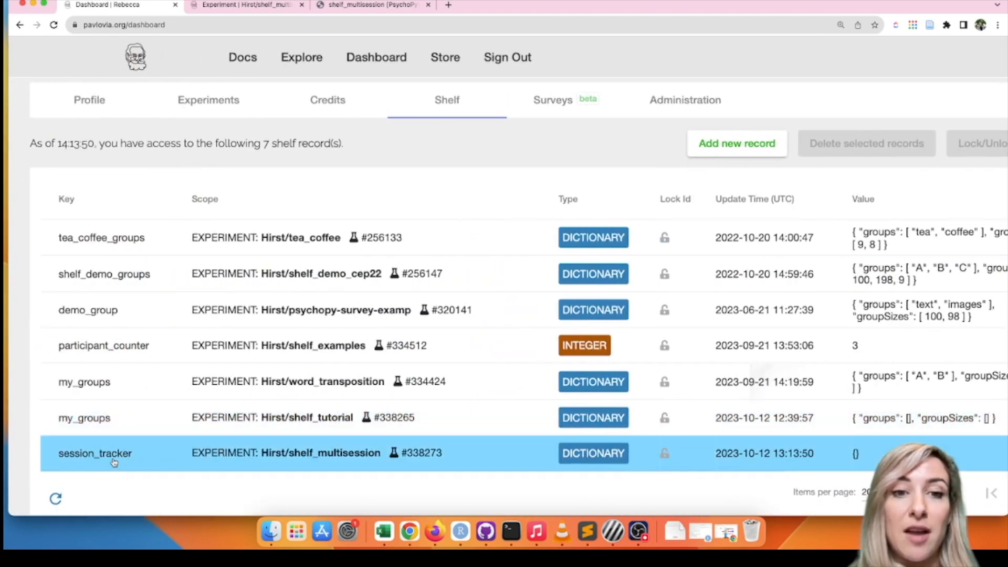
scroll(114, 462, up, 5)
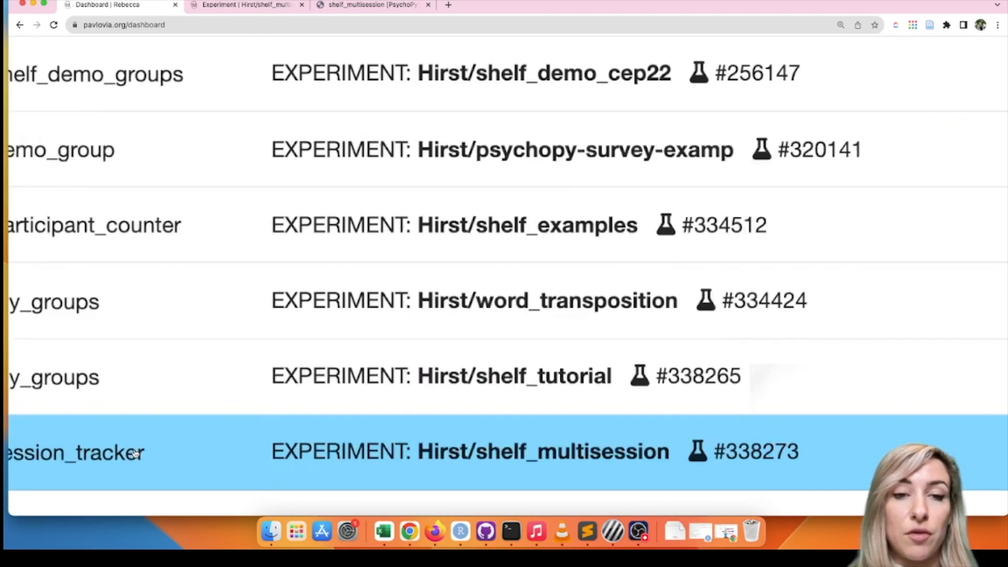
scroll(135, 455, up, 2)
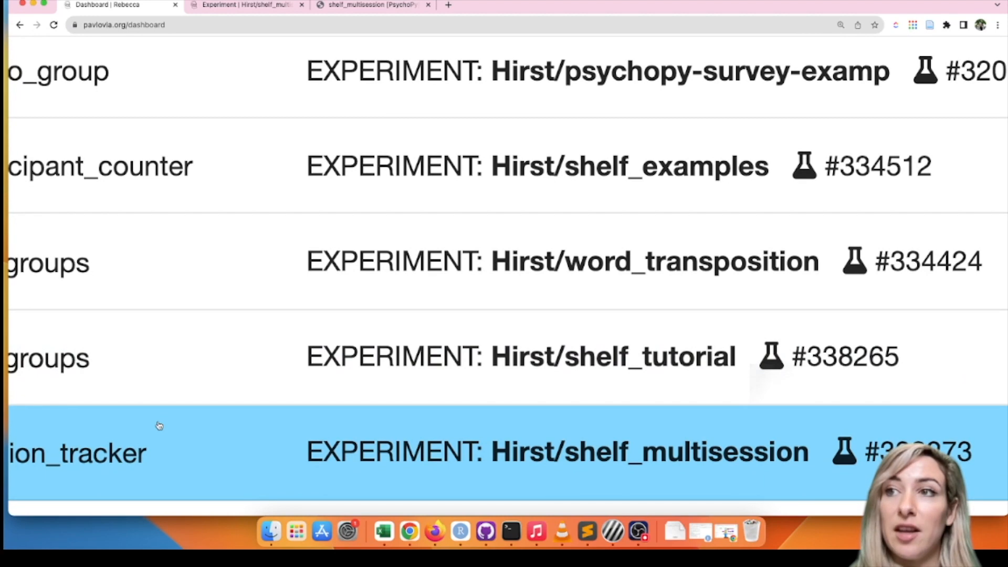
scroll(159, 425, left, 3)
scroll(157, 423, down, 2)
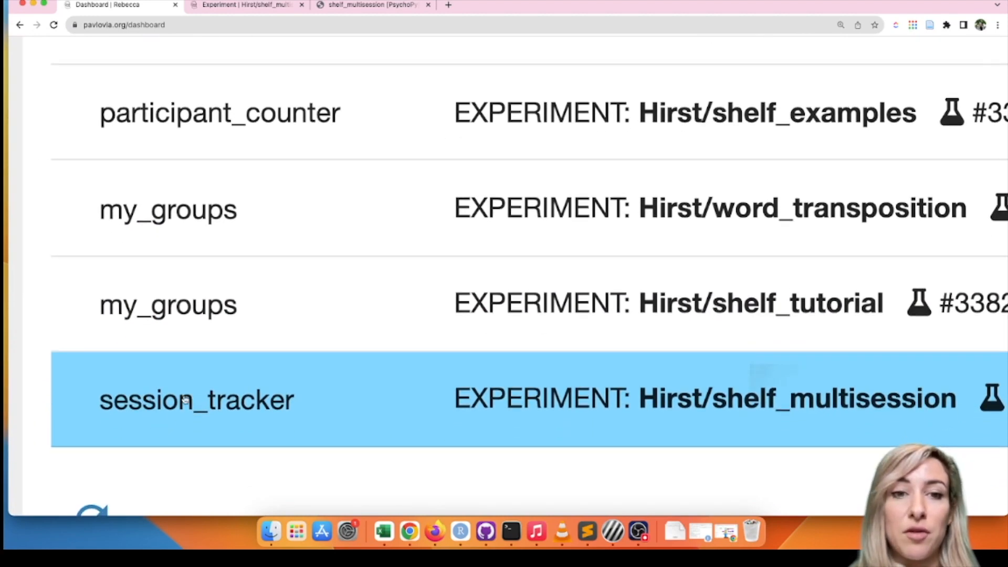
scroll(194, 407, right, 4)
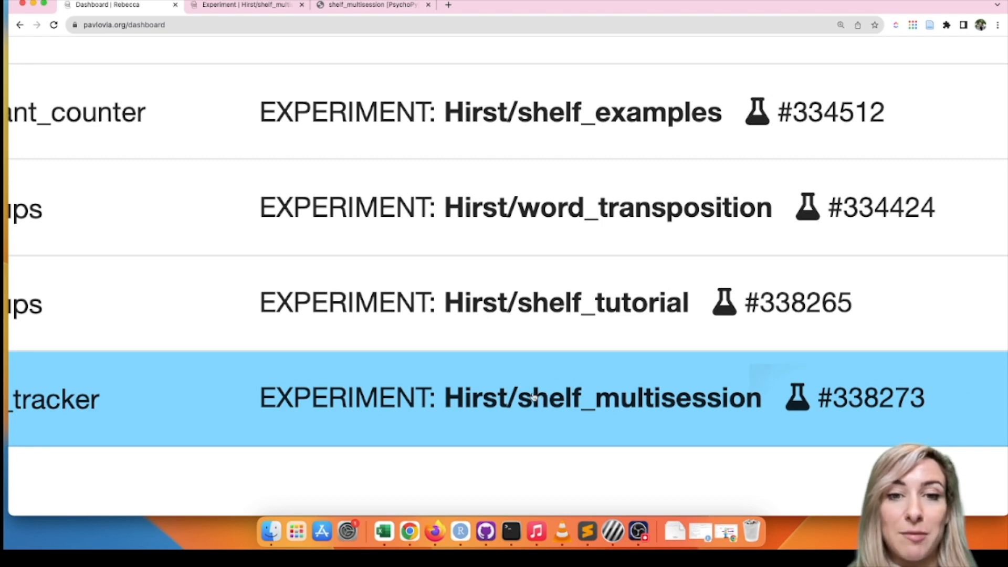
scroll(549, 403, right, 10)
scroll(550, 403, right, 3)
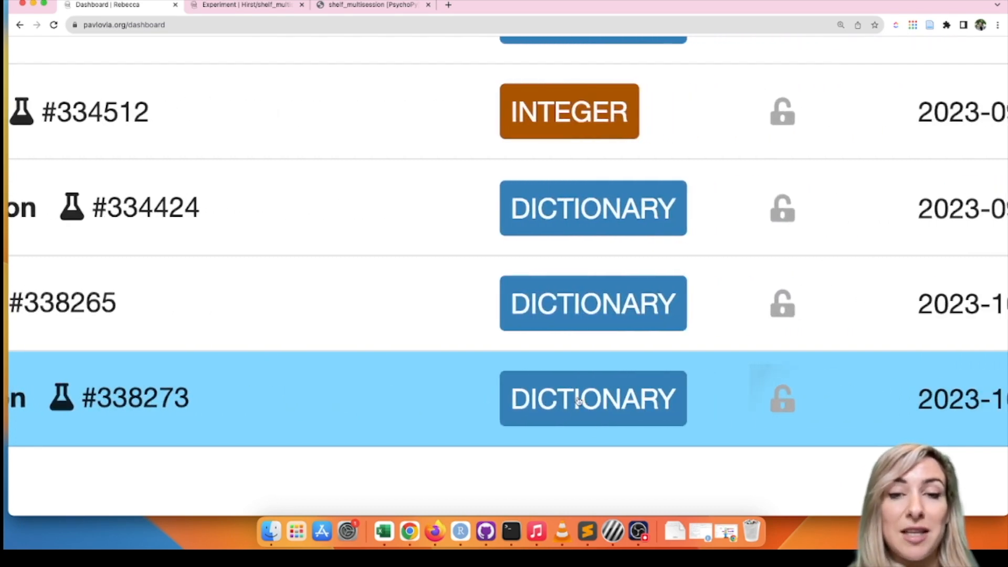
scroll(604, 408, right, 10)
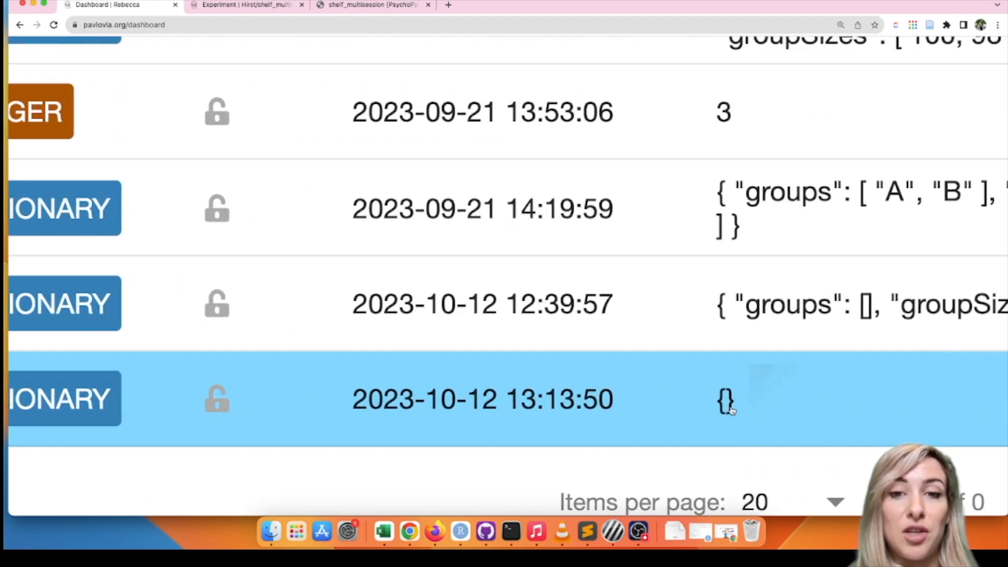
scroll(715, 396, down, 5)
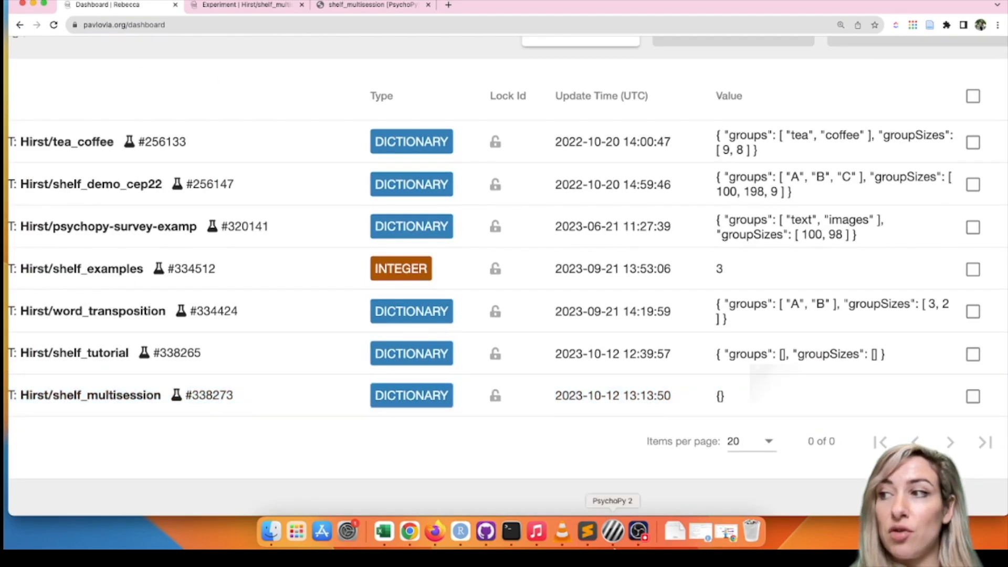
Step: Switch back to PsychoPy Builder and accept the multi_sesh_code properties
click(613, 532)
click(615, 448)
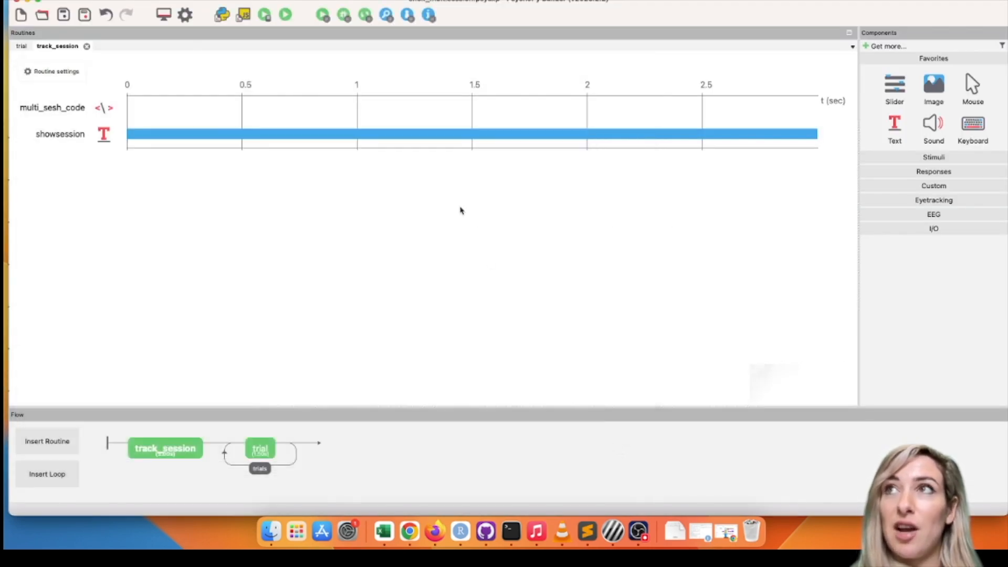
Step: Save the experiment, and clear the showsession text component's stop duration so it stays on screen indefinitely
click(62, 16)
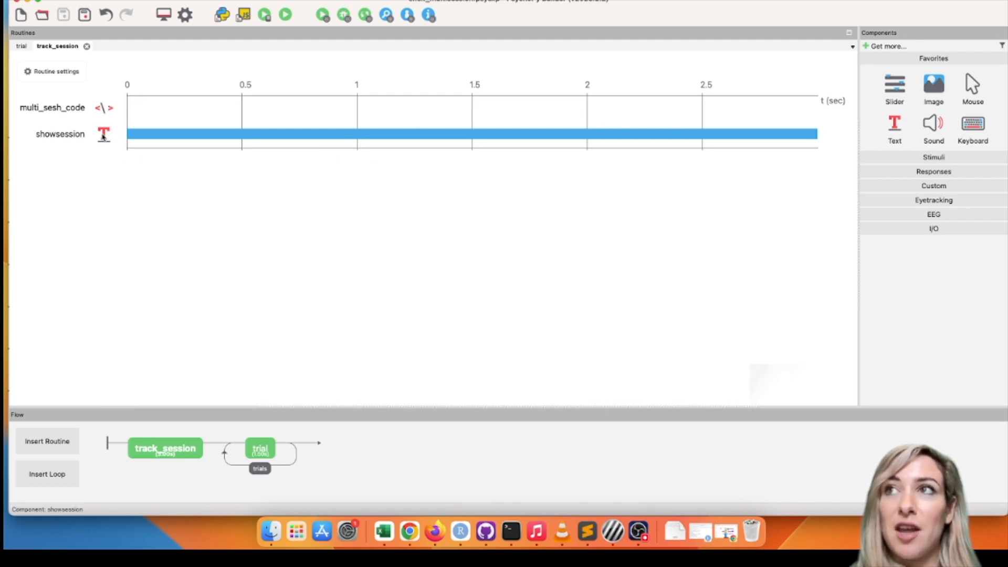
double_click(103, 135)
click(309, 220)
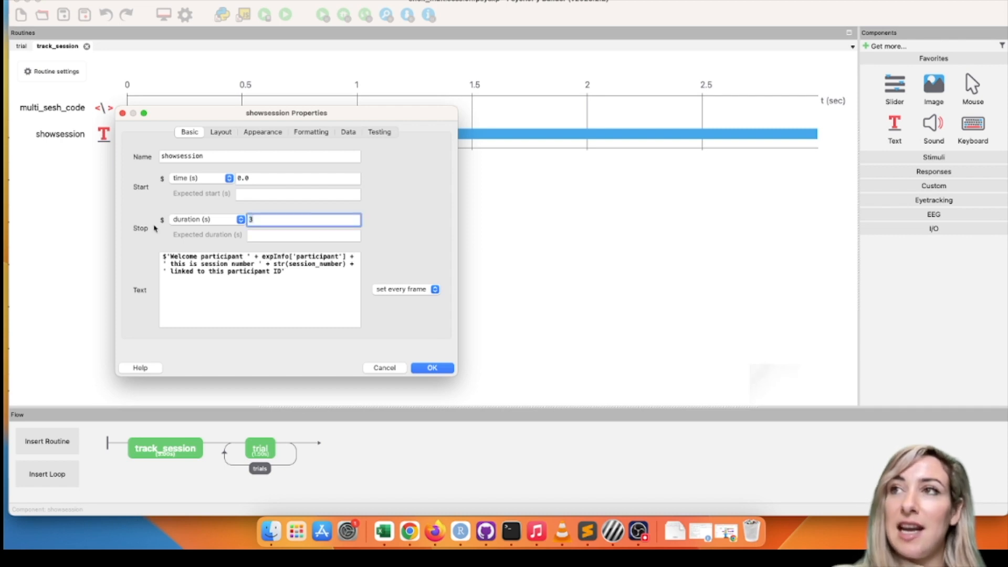
click(425, 370)
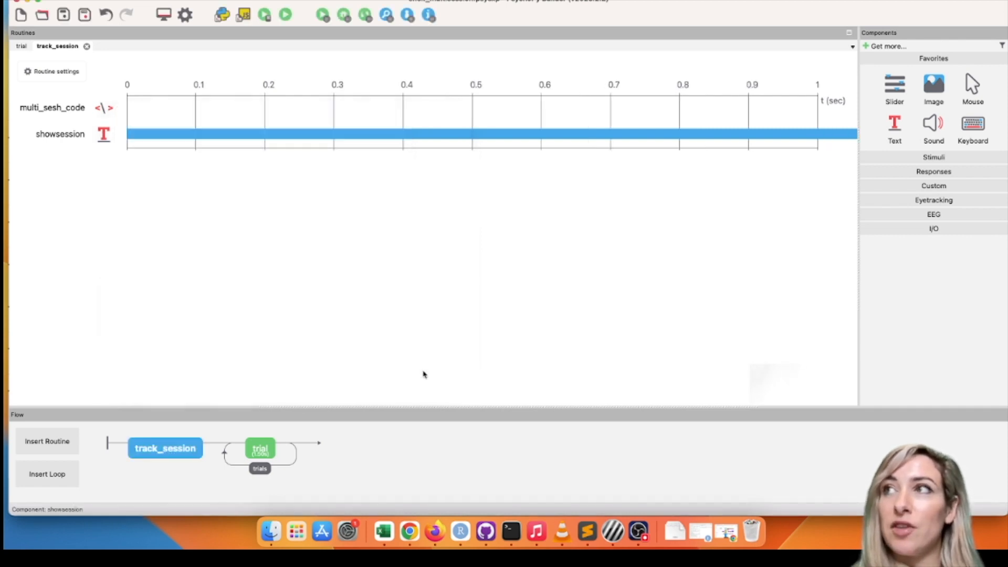
Step: Add a Keyboard component with its default settings to the track_session routine and save the experiment
click(972, 131)
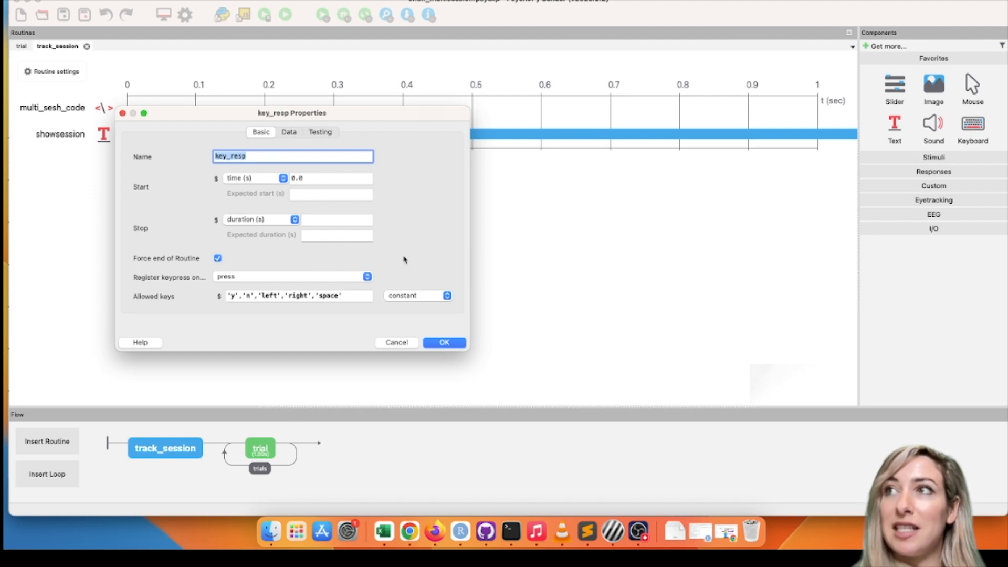
click(441, 344)
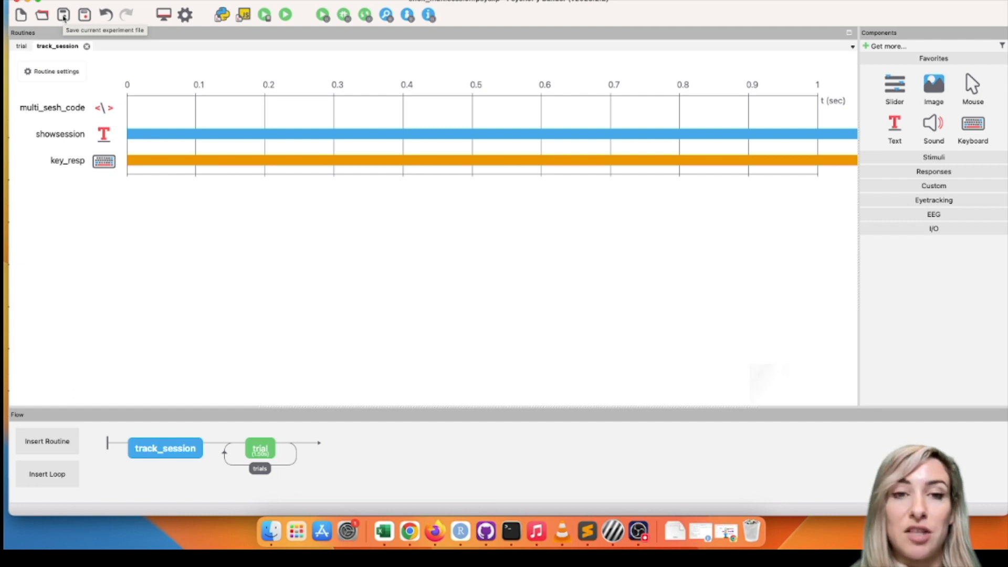
click(63, 16)
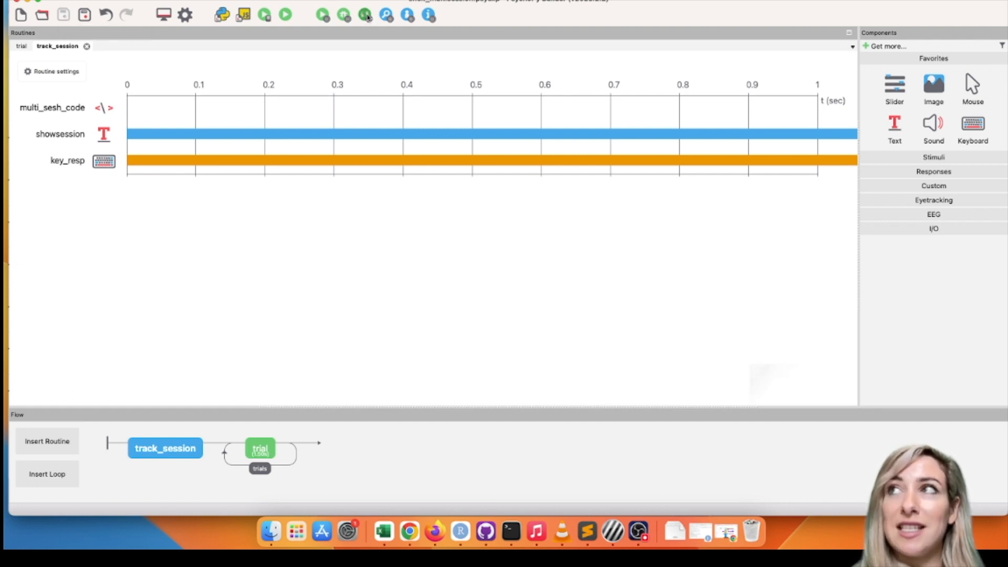
Step: Sync the project with Pavlovia, committing the changes with the summary "add session tracker"
click(366, 16)
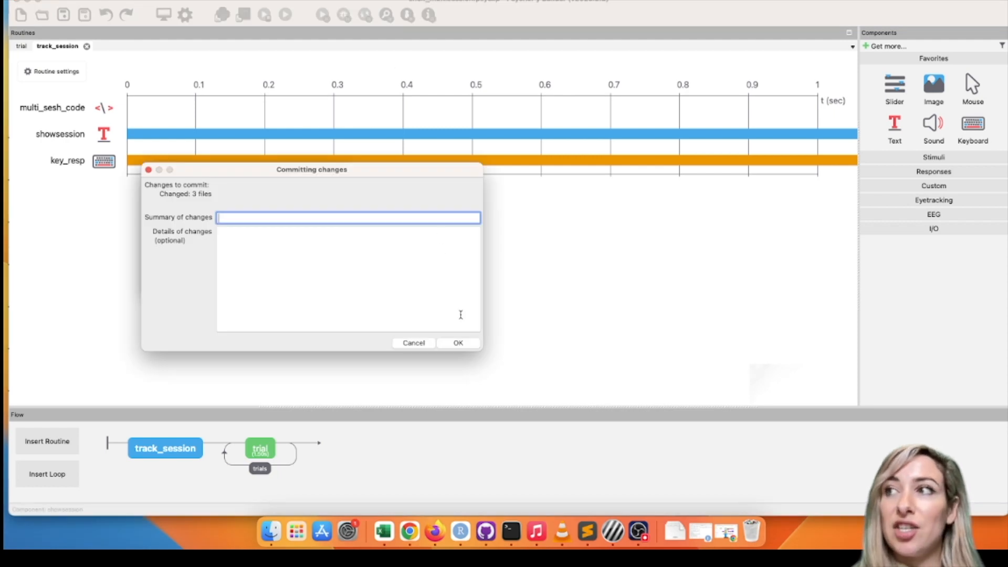
text(ad)
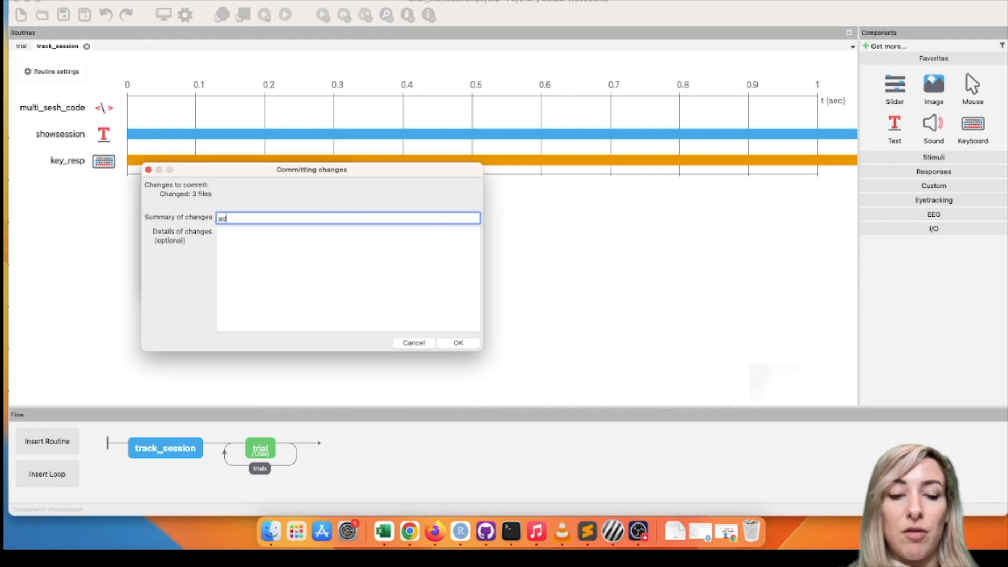
text(d session tracker)
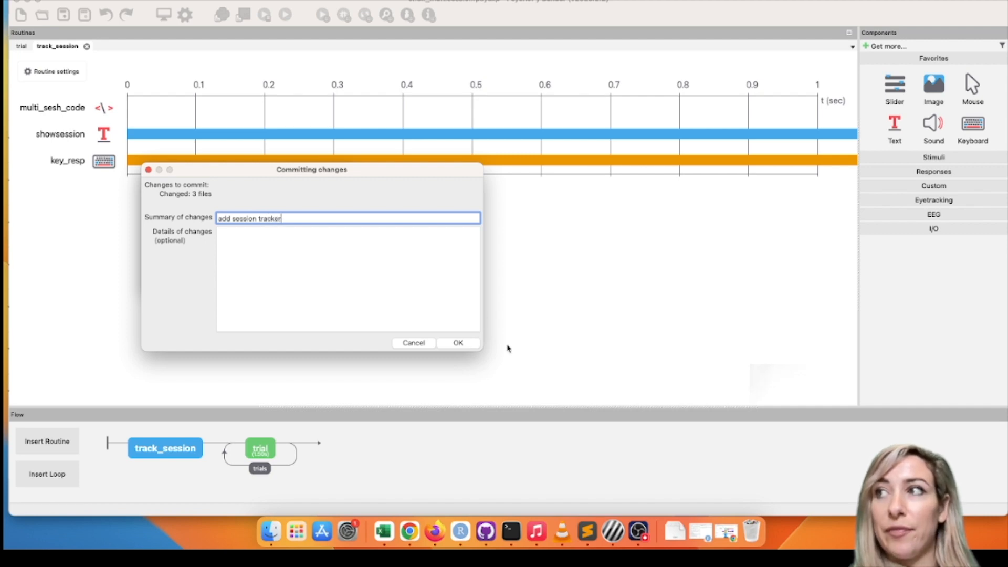
click(459, 343)
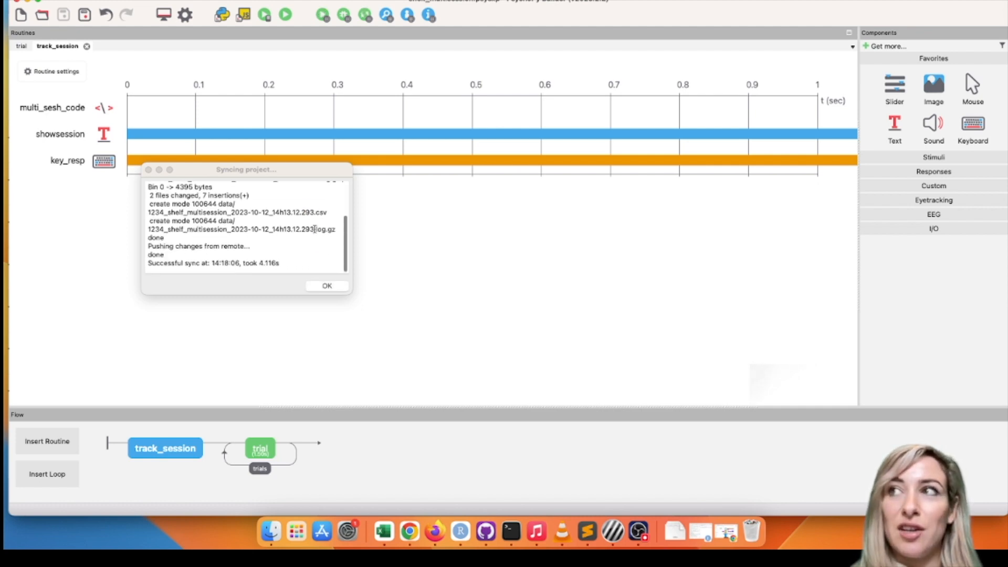
click(331, 287)
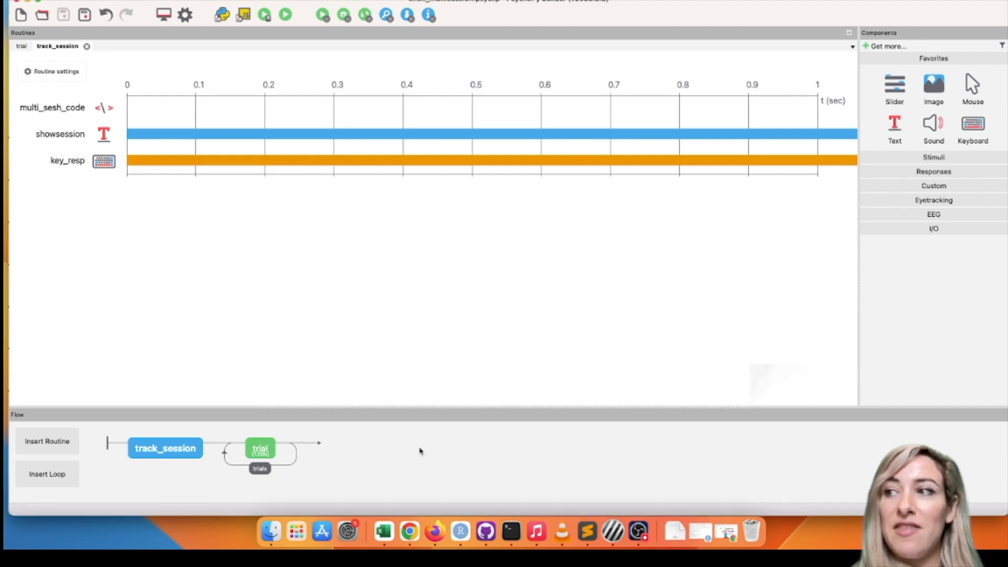
Step: Switch to Chrome and launch shelf_multisession from the run URL on its Pavlovia experiment page
click(412, 532)
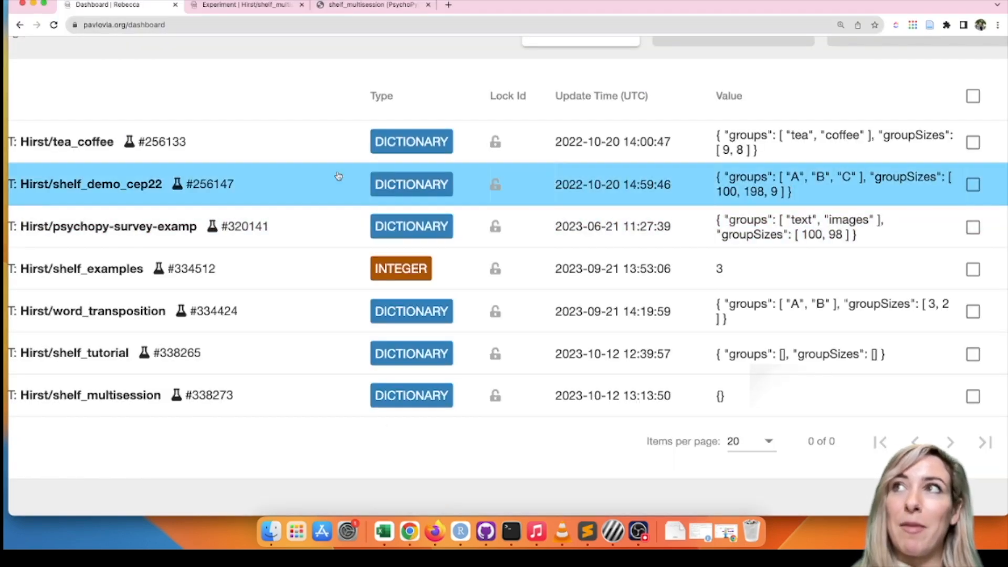
key(super+minus)
key(super+minus)
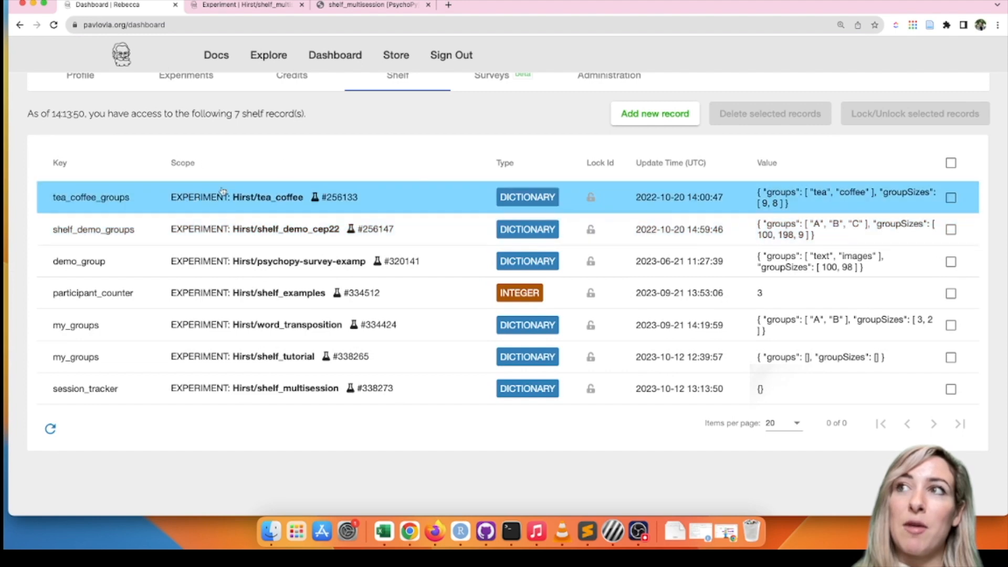
click(255, 6)
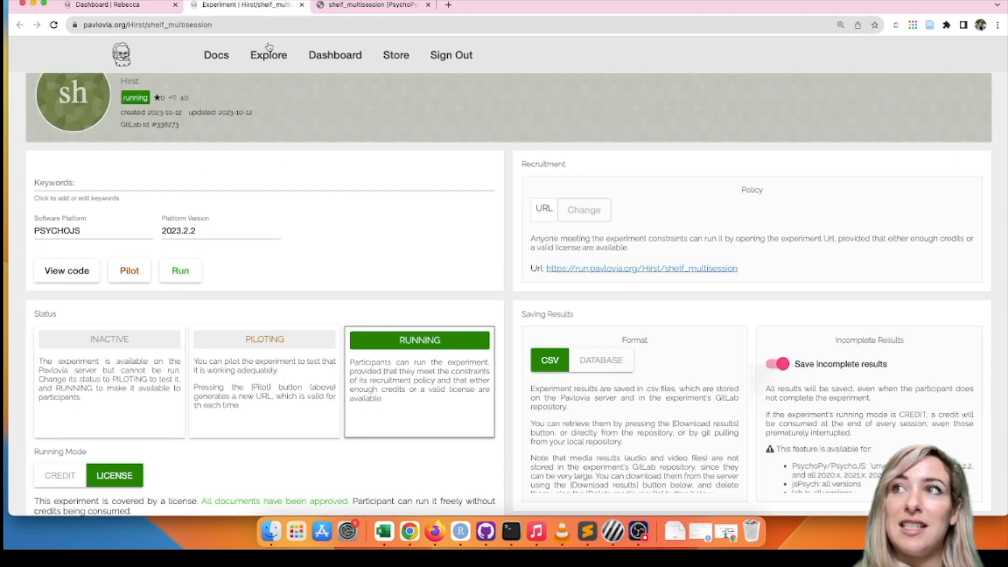
scroll(297, 272, up, 2)
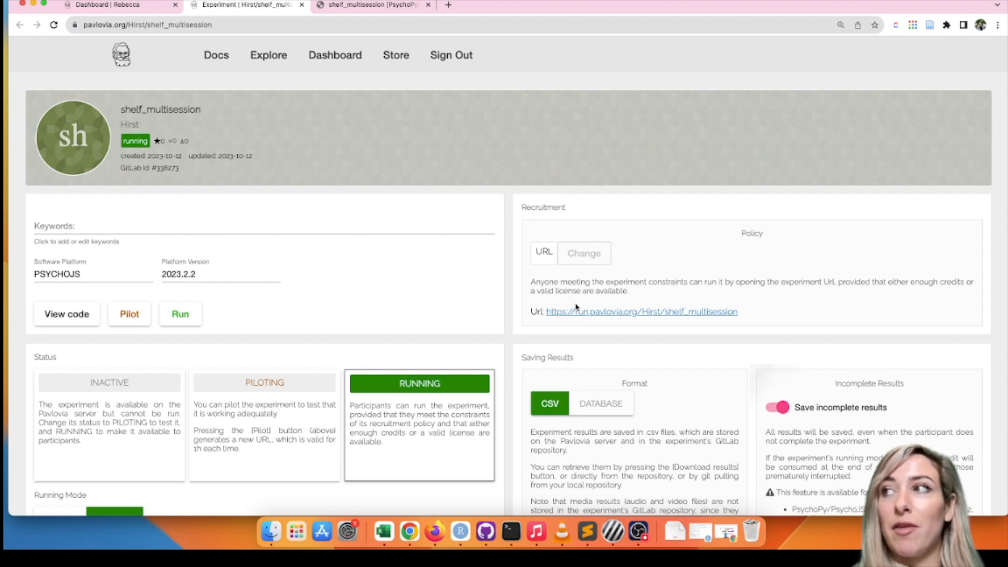
click(601, 313)
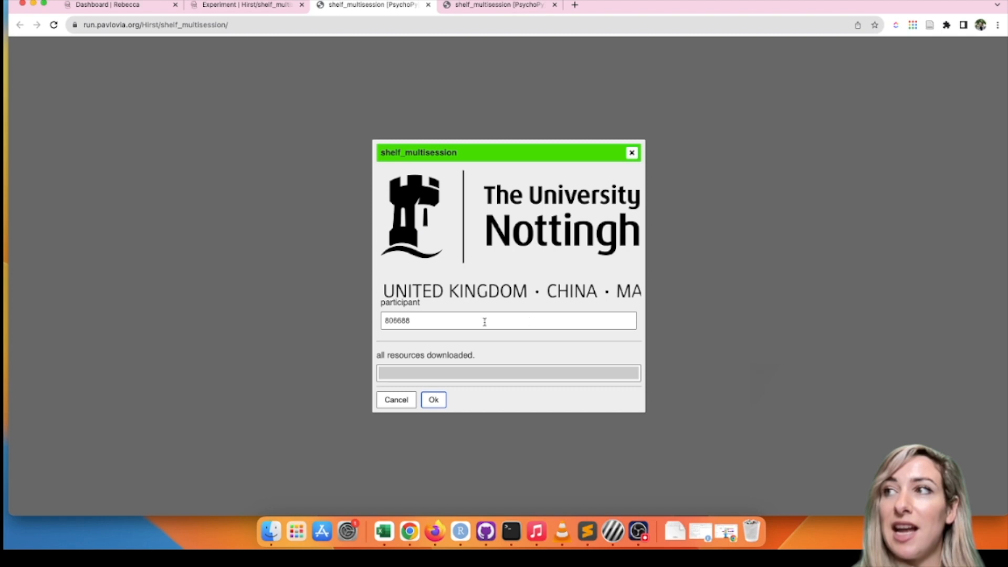
Step: Run a test session with a first name as the participant ID, continuing past the welcome message and quitting during the trial
drag(475, 321, 338, 323)
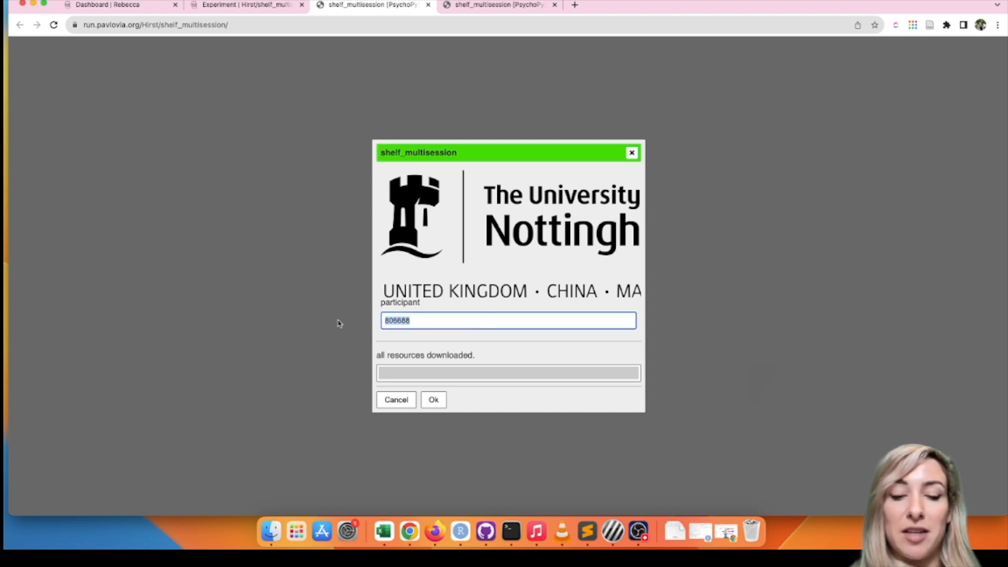
text(becca)
click(291, 299)
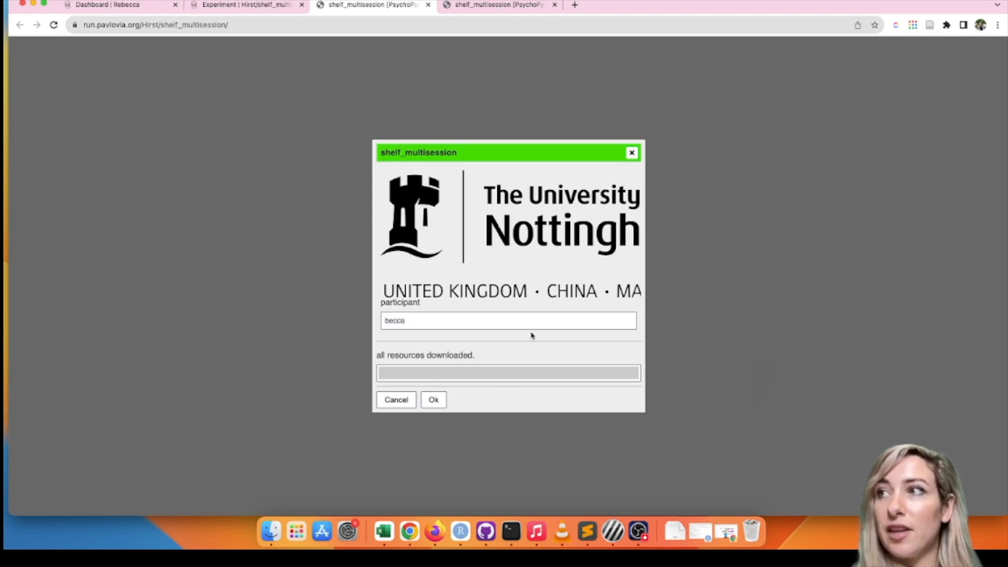
click(441, 400)
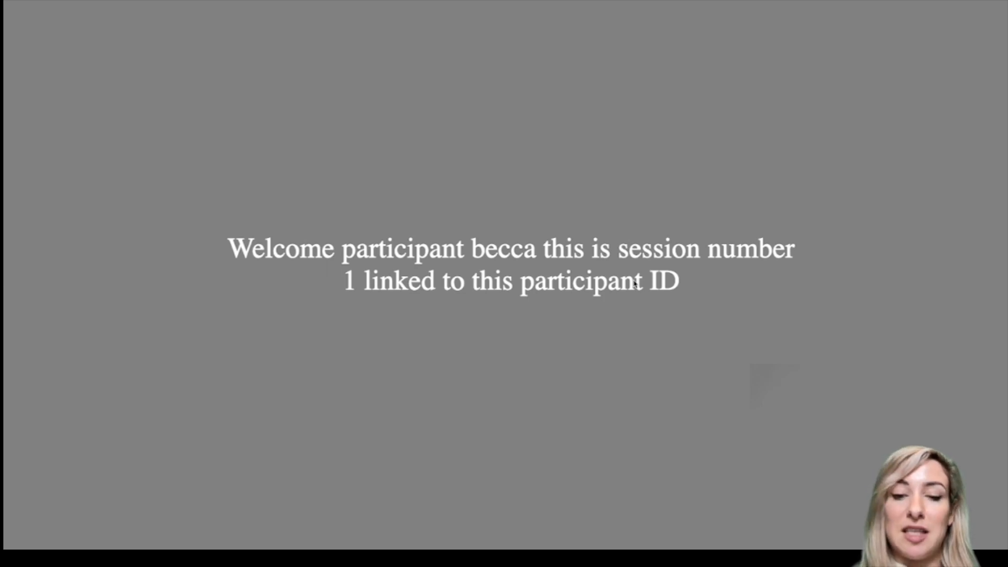
key(space)
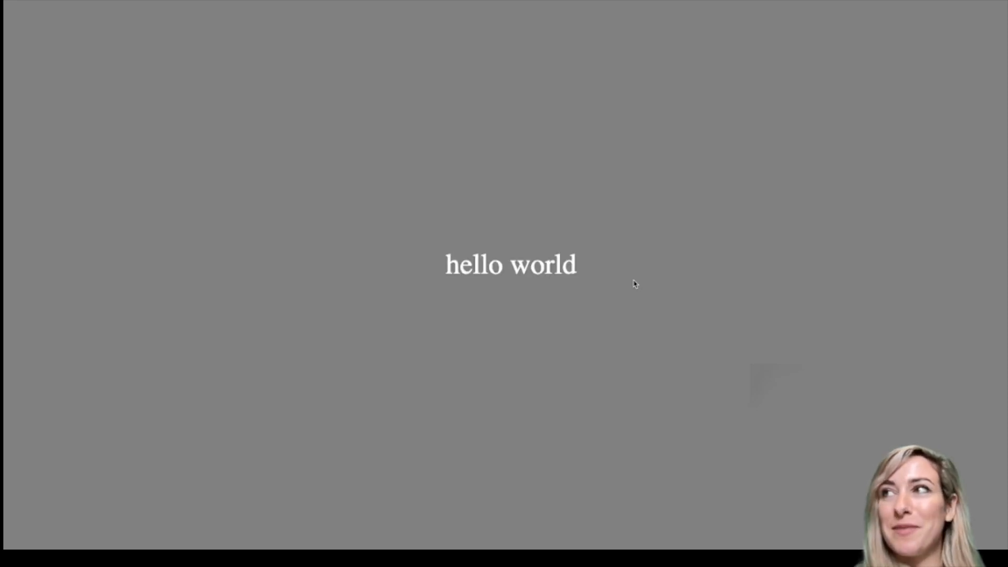
key(Escape)
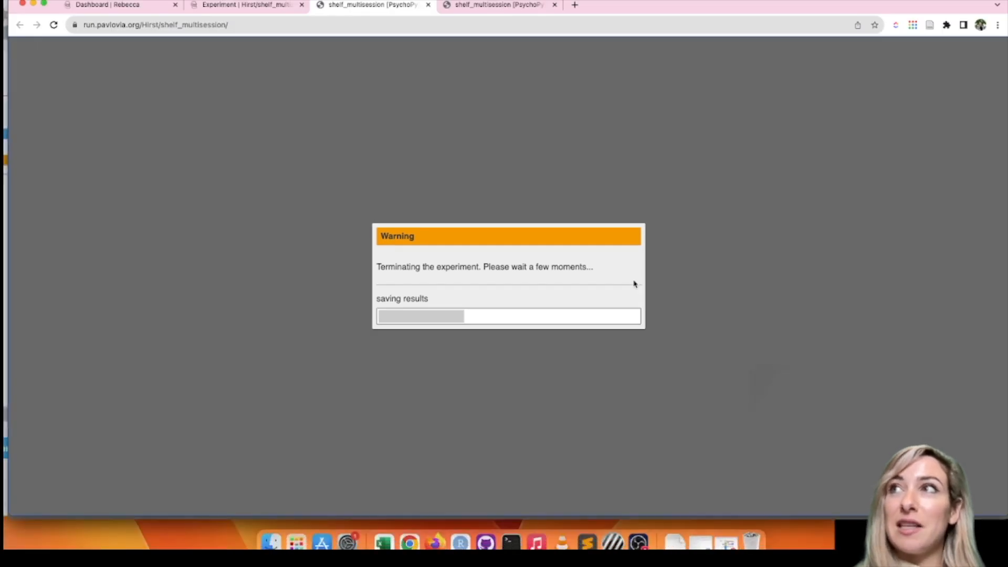
Step: Reload the online experiment and start another session with the same first name as the participant ID
click(296, 20)
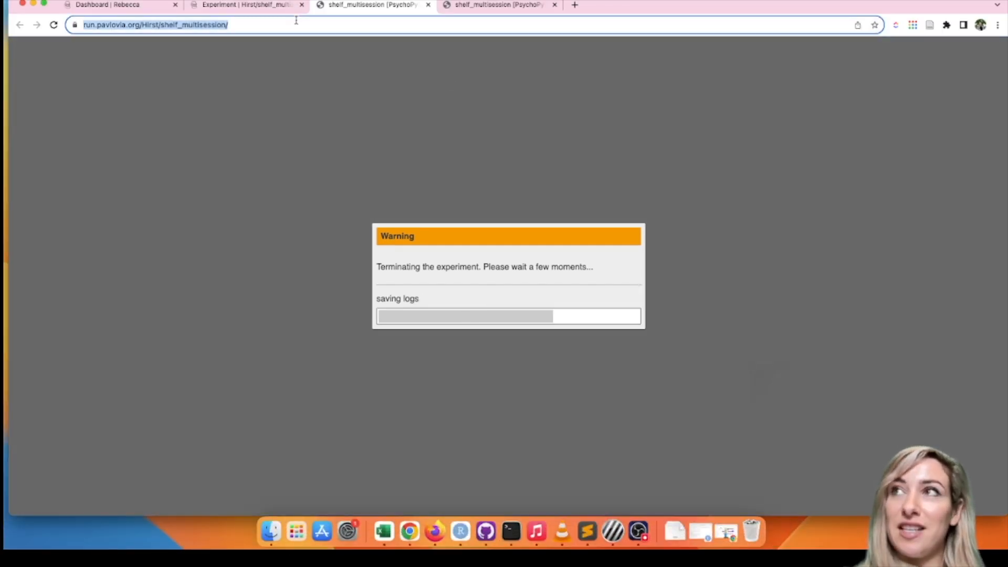
key(Return)
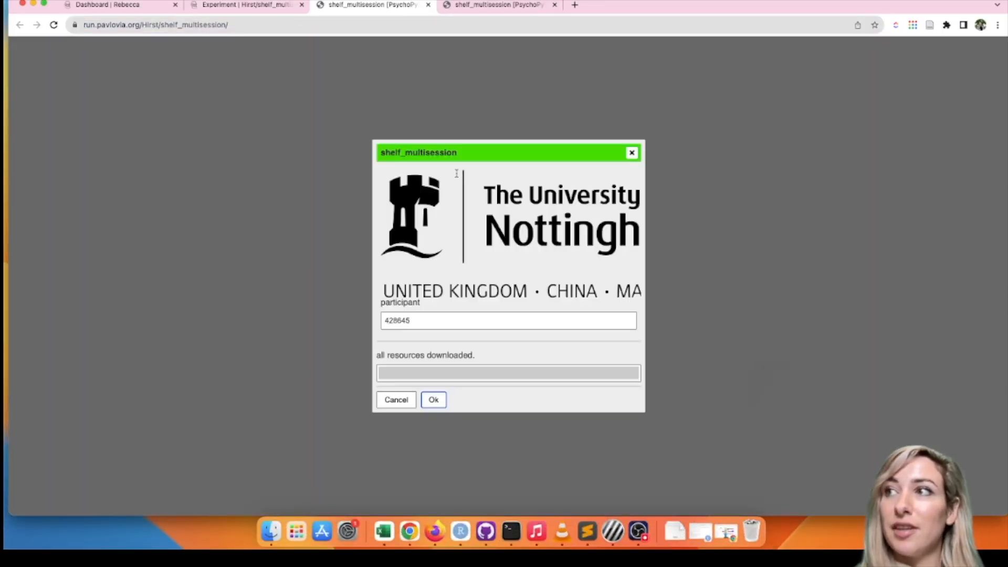
click(429, 321)
drag(454, 319, 343, 321)
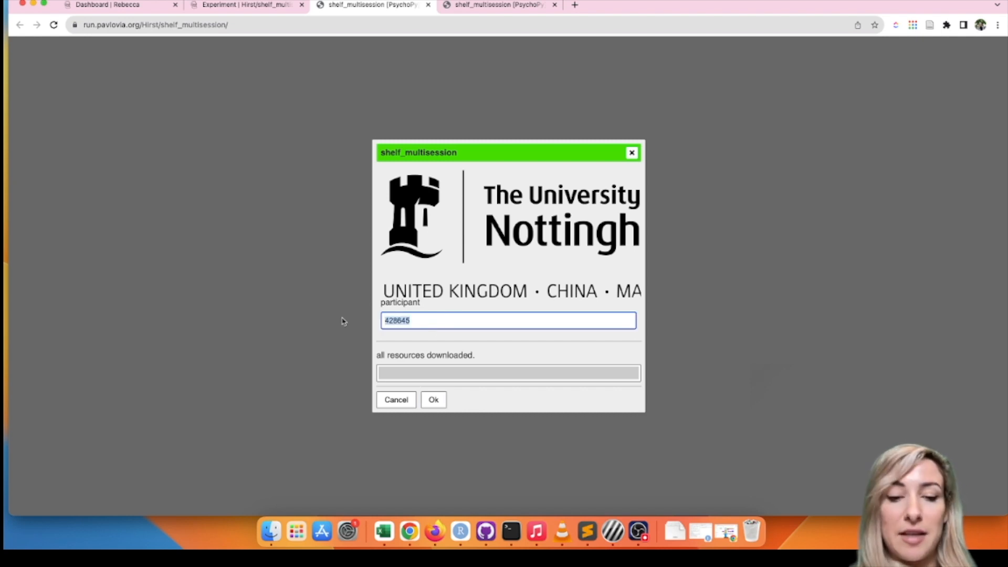
text(becca)
click(326, 312)
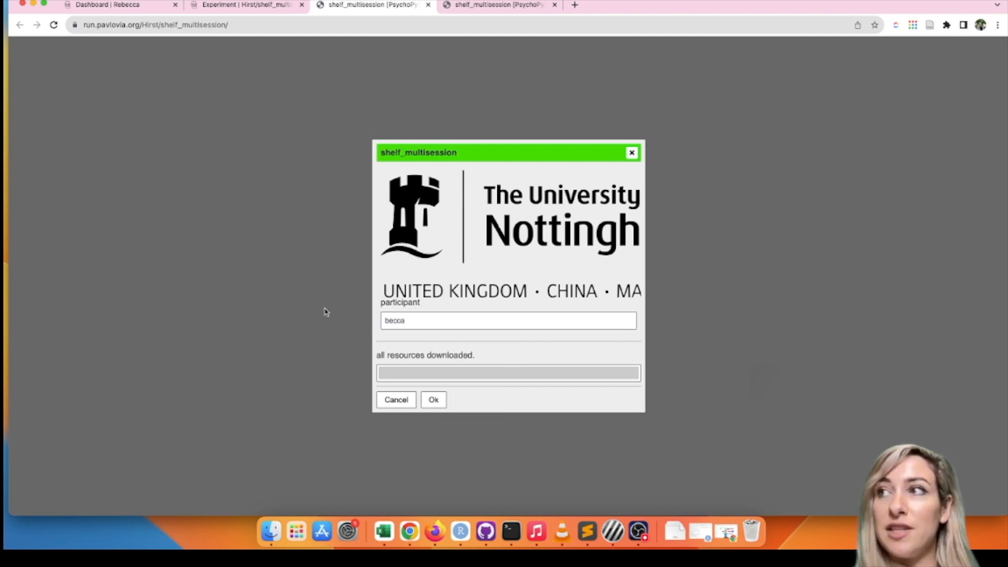
click(434, 400)
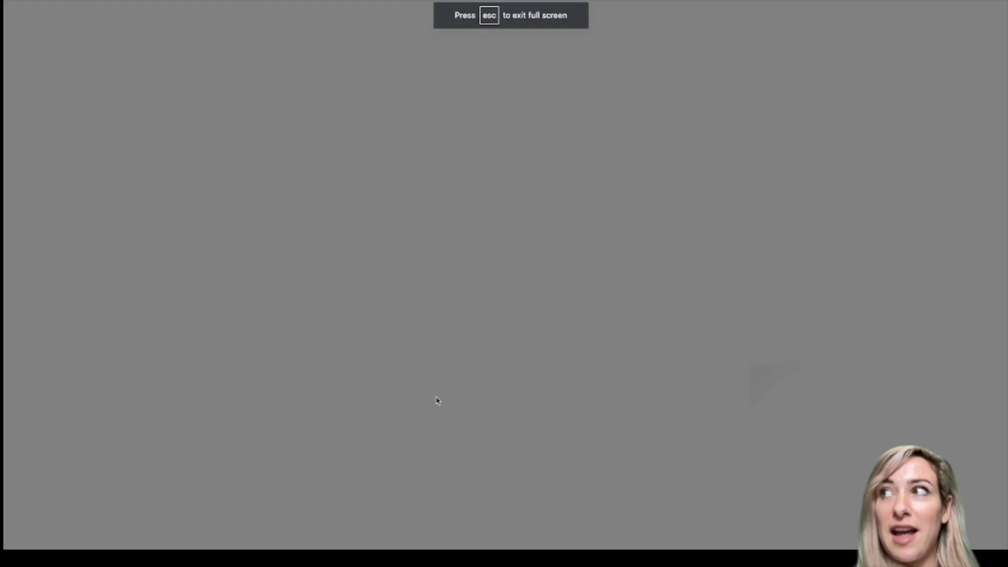